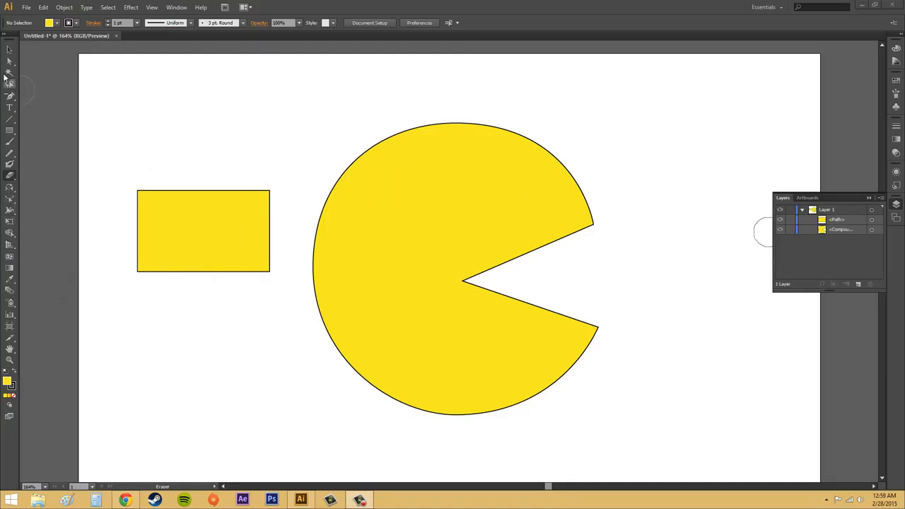
Try bending the rectangle's top and bottom edges inward with the Reshape tool, and undo both bends.
{"action": "left_click", "coordinate": [10, 62]}
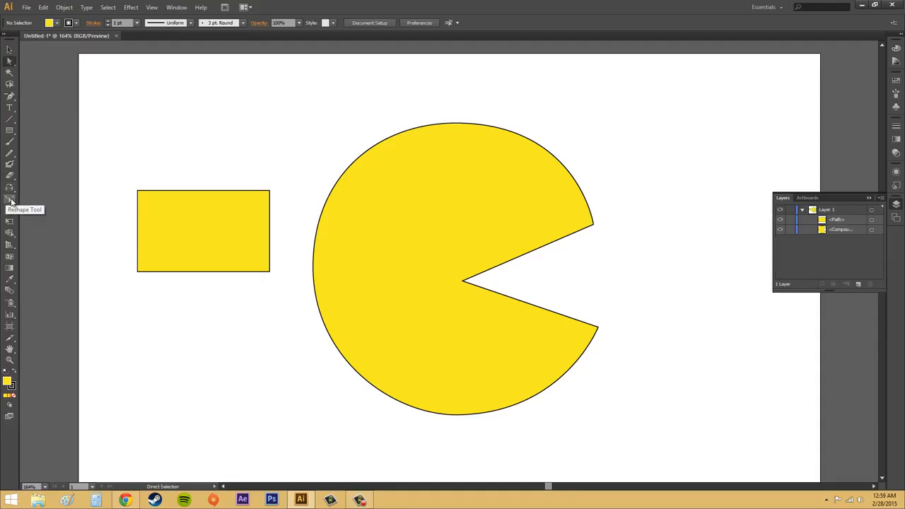
{"action": "left_click", "coordinate": [9, 201]}
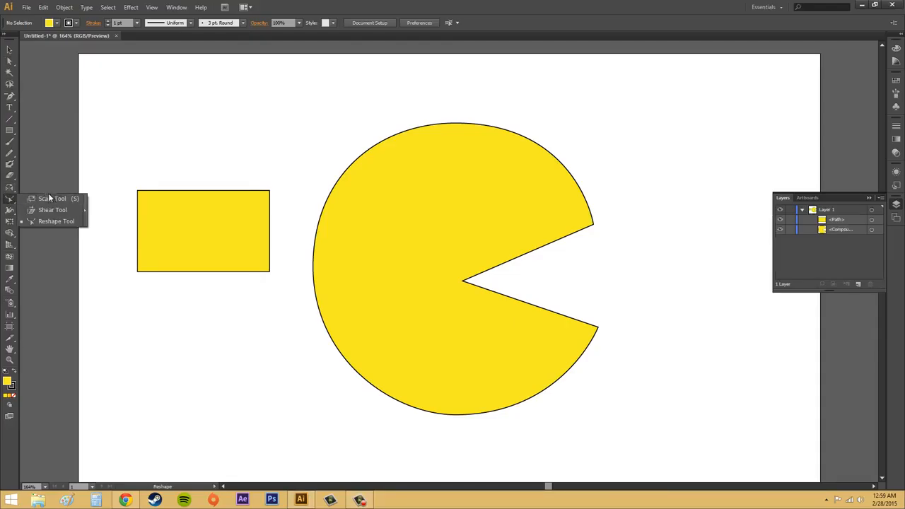
{"action": "left_click", "coordinate": [9, 201]}
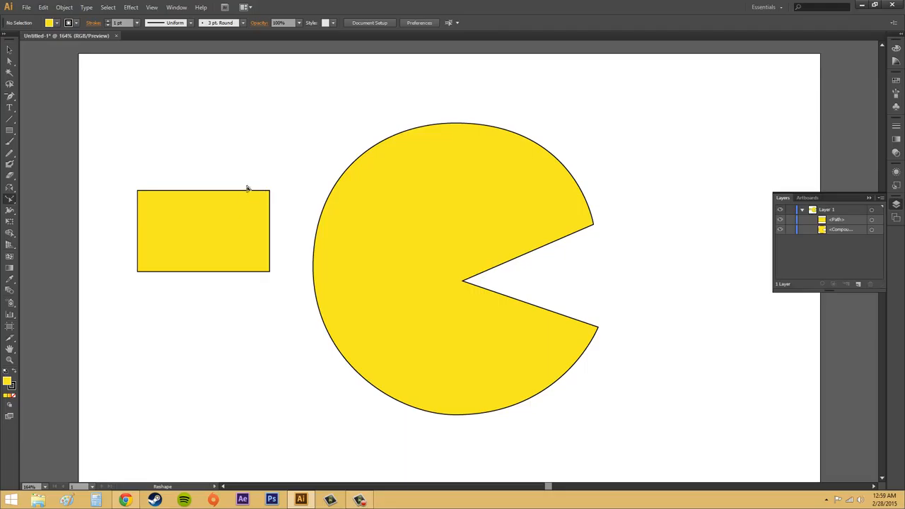
{"action": "key", "text": "a"}
{"action": "left_click", "coordinate": [237, 191]}
{"action": "left_click_drag", "start_coordinate": [124, 162], "coordinate": [291, 211]}
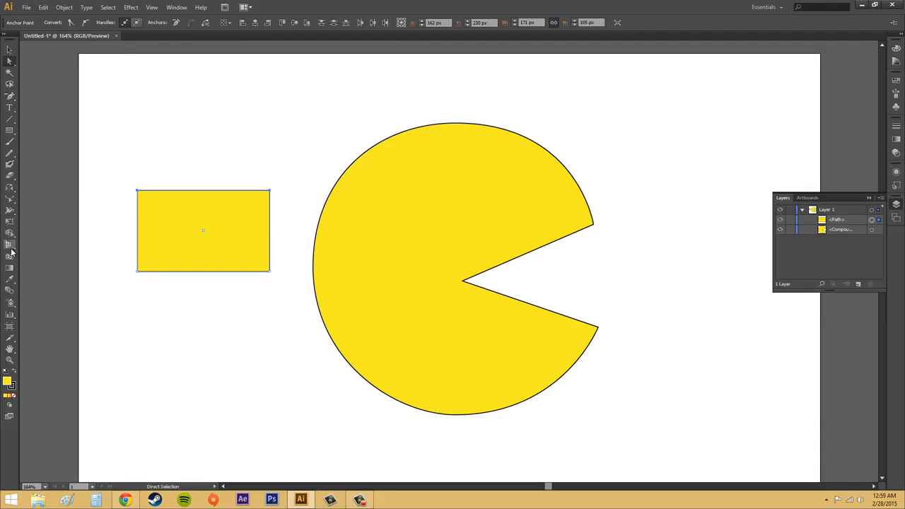
{"action": "left_click", "coordinate": [12, 197]}
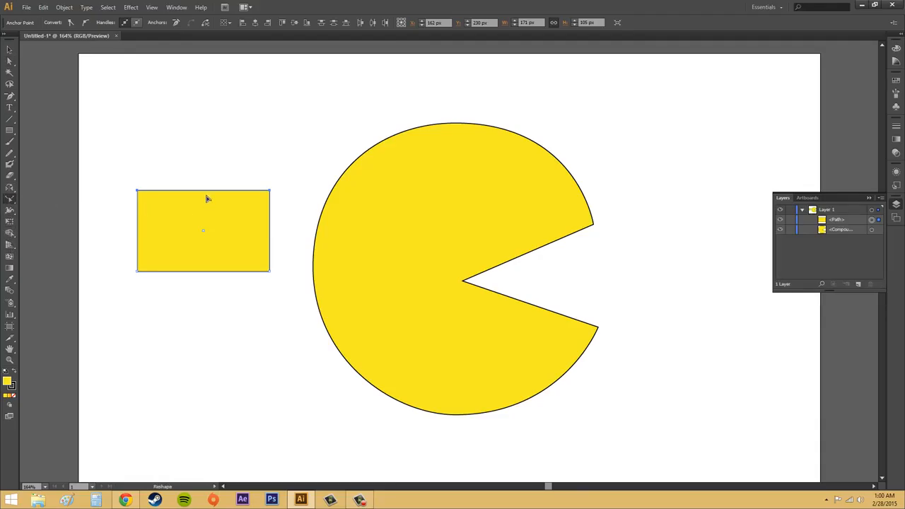
{"action": "left_click_drag", "start_coordinate": [209, 196], "coordinate": [208, 218]}
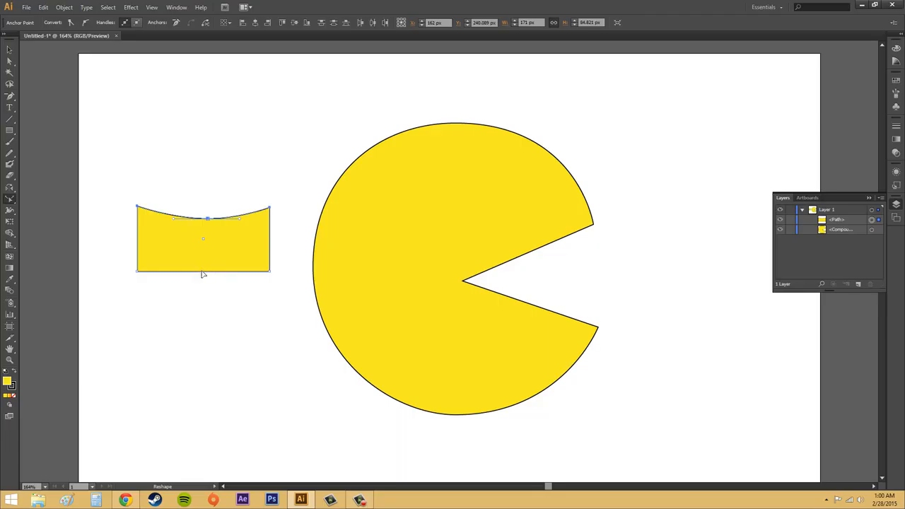
{"action": "left_click_drag", "start_coordinate": [202, 272], "coordinate": [202, 251]}
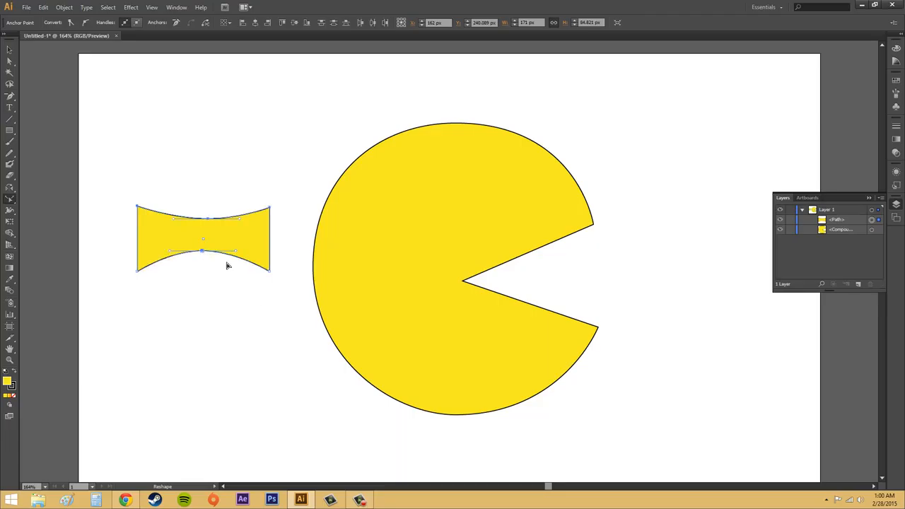
{"action": "key", "text": "ctrl+z"}
{"action": "key", "text": "ctrl+z"}
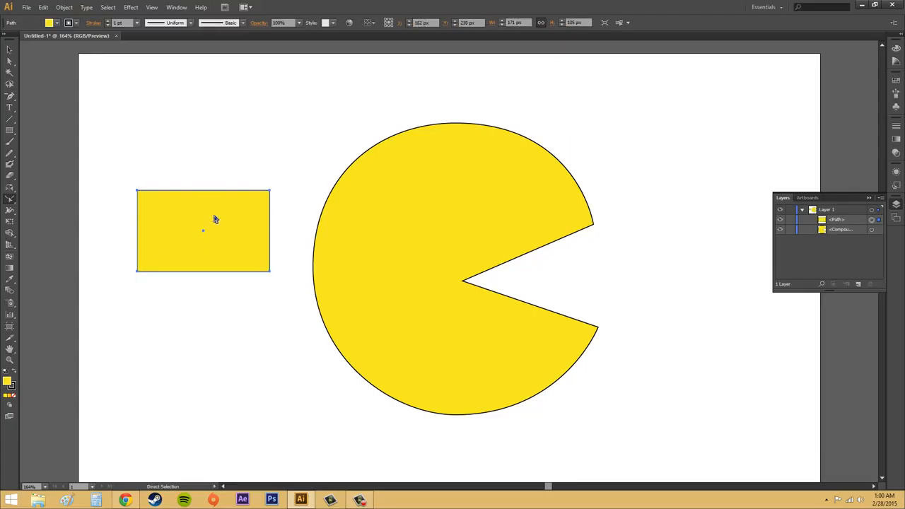
With only the rectangle's upper-right anchor point selected, bend its top edge downward using the Reshape tool.
{"action": "left_click", "coordinate": [10, 199]}
{"action": "left_click", "coordinate": [10, 61]}
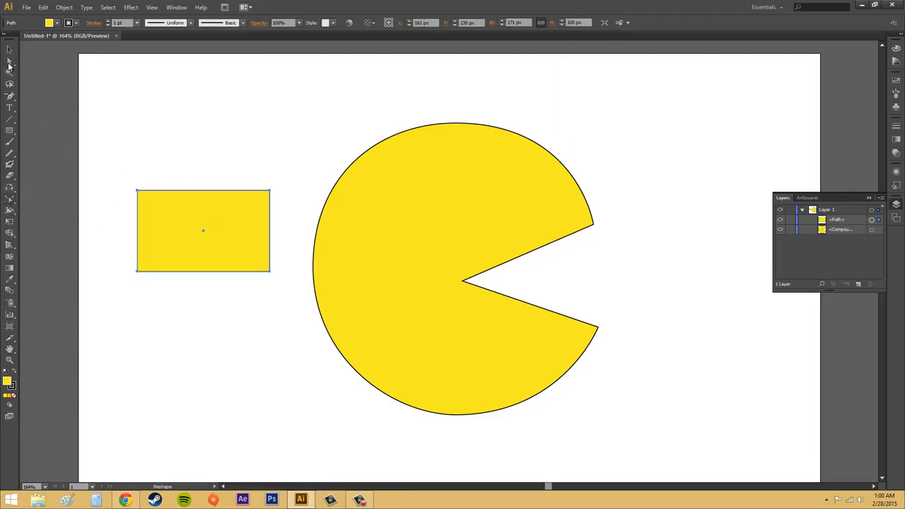
{"action": "left_click", "coordinate": [270, 193]}
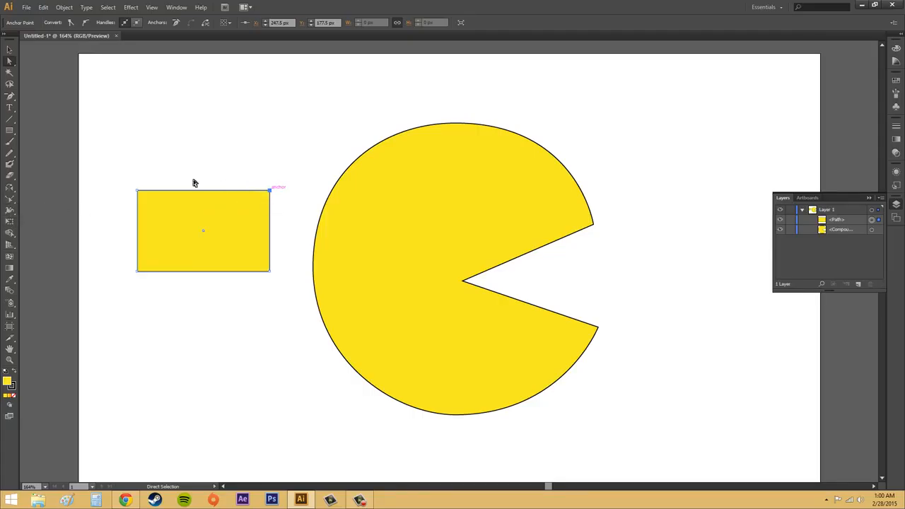
{"action": "left_click", "coordinate": [10, 200]}
{"action": "left_click_drag", "start_coordinate": [203, 209], "coordinate": [205, 229]}
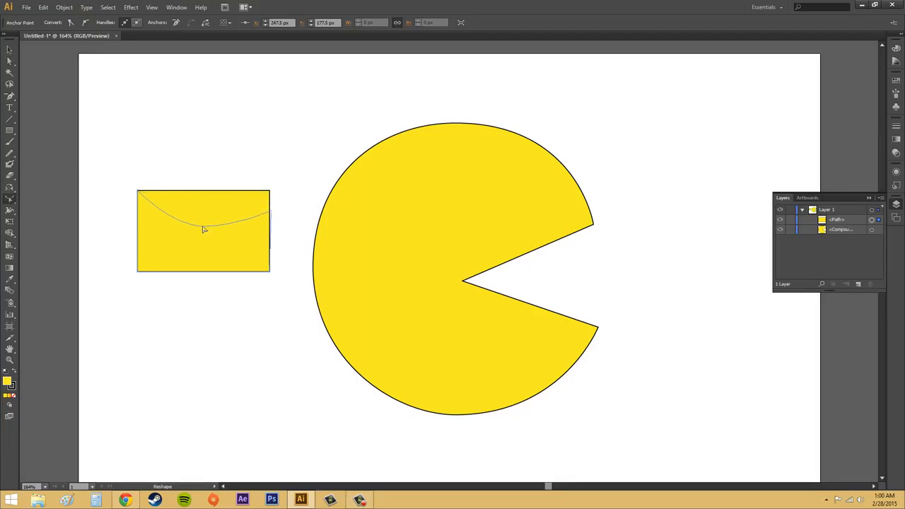
{"action": "left_click_drag", "start_coordinate": [203, 229], "coordinate": [203, 227]}
{"action": "left_click", "coordinate": [359, 500]}
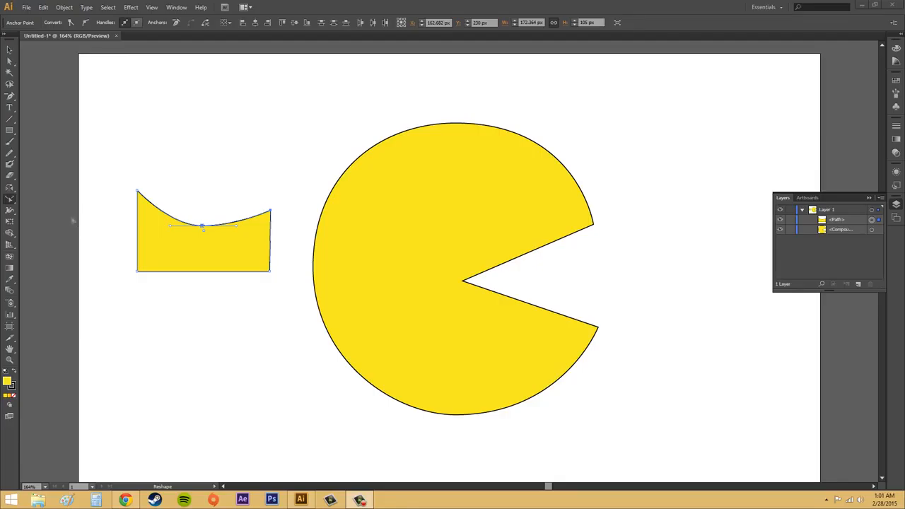
Switch to the Eraser tool and adjust its brush to a larger size suited to a small round eye.
{"action": "left_click", "coordinate": [9, 175]}
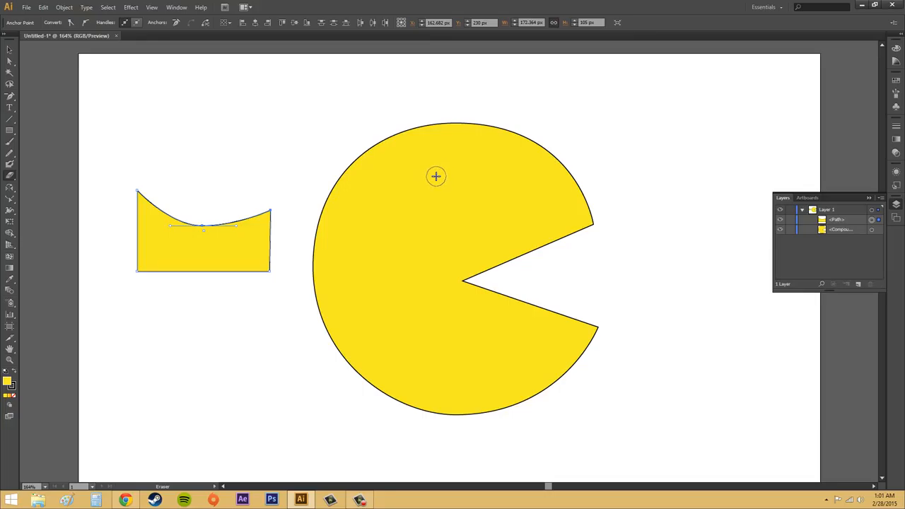
{"action": "key", "text": "bracketright"}
{"action": "key", "text": "bracketleft"}
{"action": "key", "text": "bracketleft"}
{"action": "key", "text": "bracketleft"}
{"action": "key", "text": "bracketleft"}
{"action": "key", "text": "bracketright"}
{"action": "key", "text": "bracketright"}
{"action": "key", "text": "bracketright"}
{"action": "key", "text": "bracketleft"}
Select the Pac-Man shape and erase a round eye hole near its upper edge.
{"action": "left_click", "coordinate": [9, 61]}
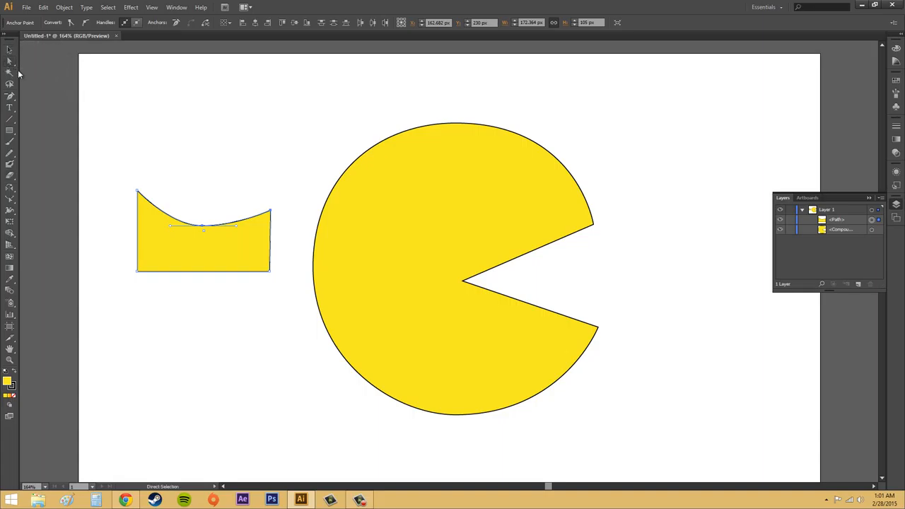
{"action": "left_click", "coordinate": [454, 122]}
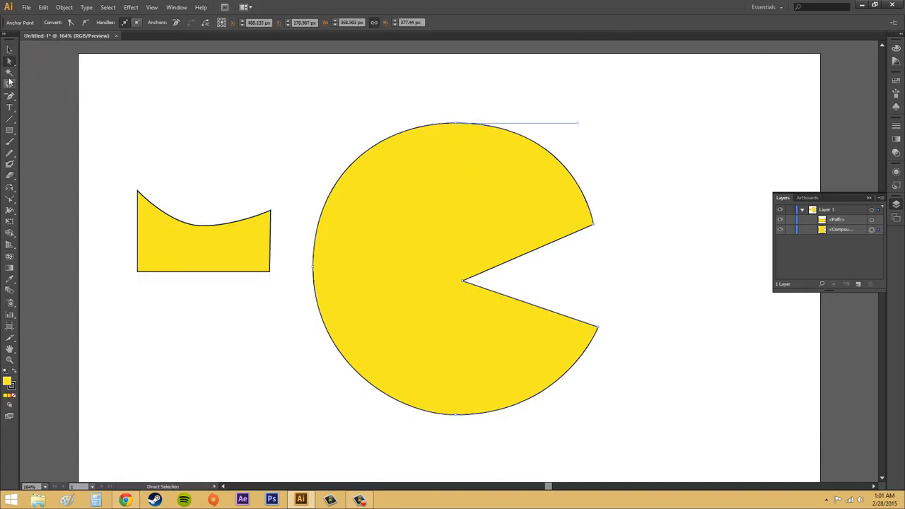
{"action": "left_click", "coordinate": [12, 176]}
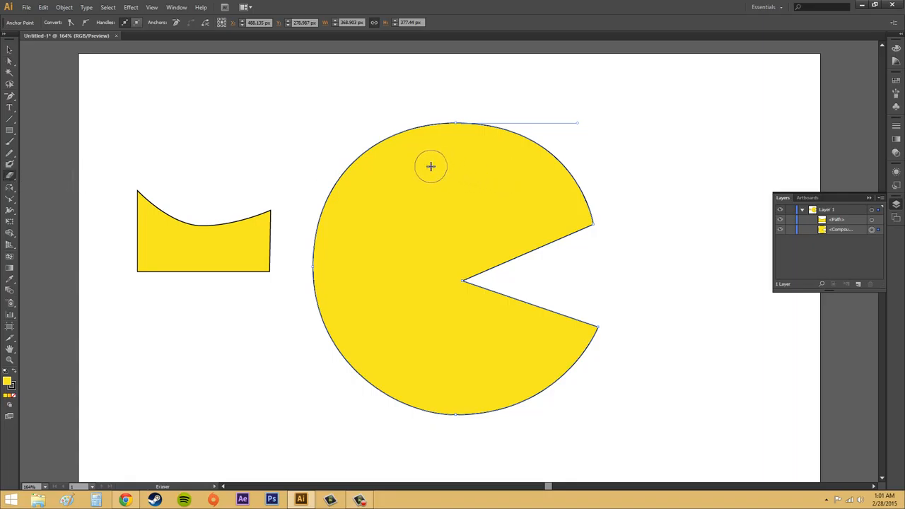
{"action": "left_click", "coordinate": [430, 165]}
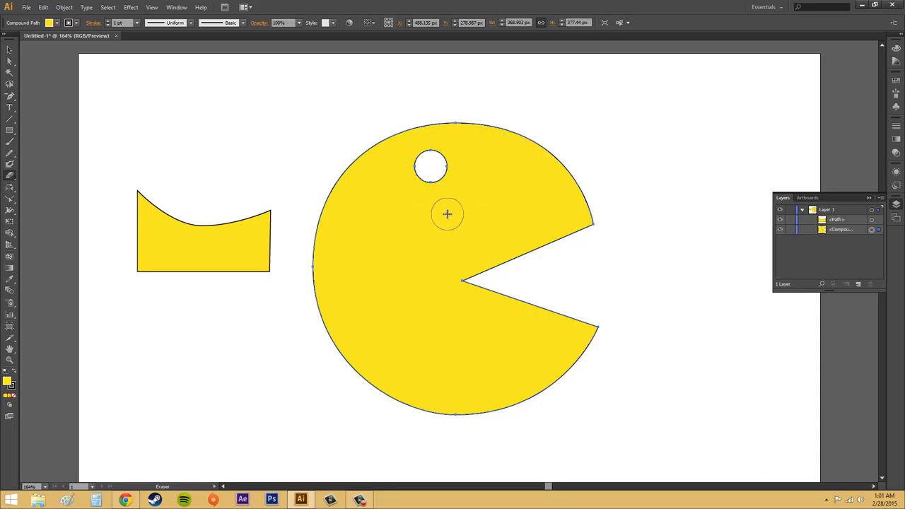
Try moving the Pac-Man shape together with its eye hole to the right, and undo the moves.
{"action": "left_click", "coordinate": [10, 61]}
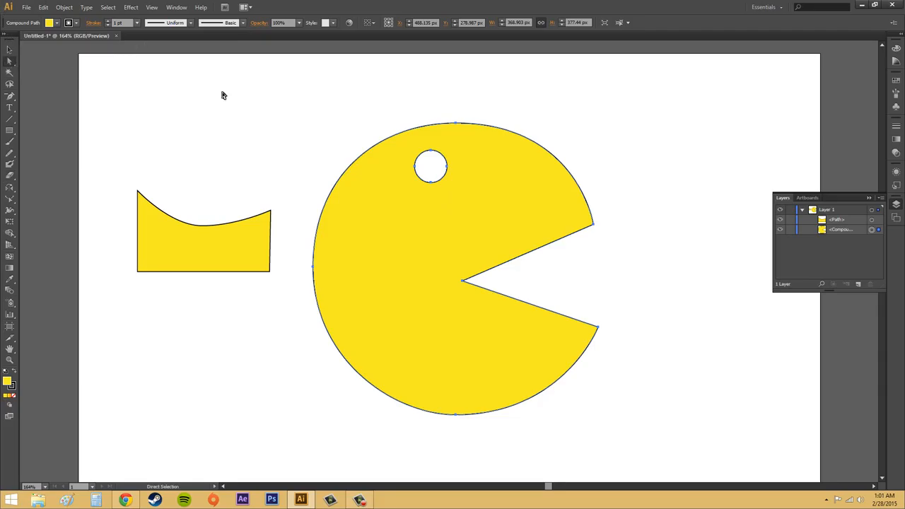
{"action": "left_click", "coordinate": [534, 143]}
{"action": "left_click_drag", "start_coordinate": [542, 144], "coordinate": [640, 142]}
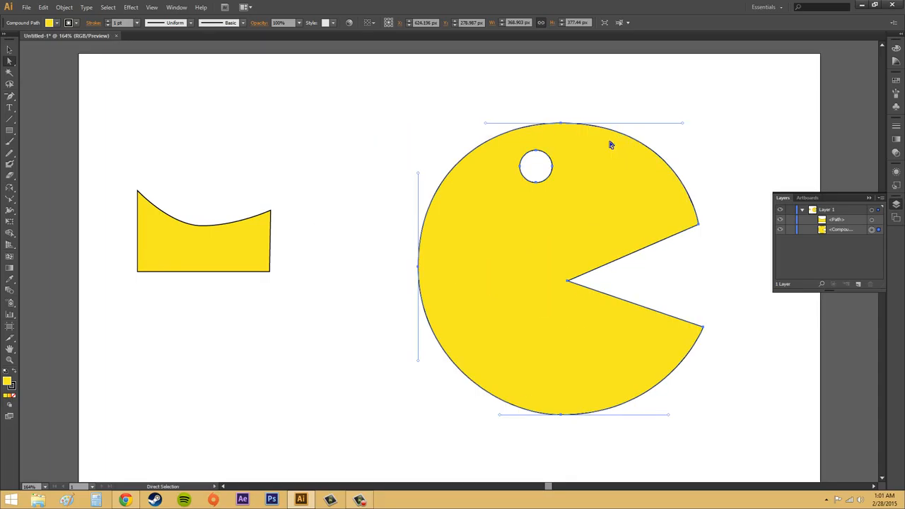
{"action": "mouse_move", "coordinate": [549, 167]}
{"action": "left_mouse_down"}
{"action": "mouse_move", "coordinate": [443, 169]}
{"action": "mouse_move", "coordinate": [562, 179]}
{"action": "left_mouse_up"}
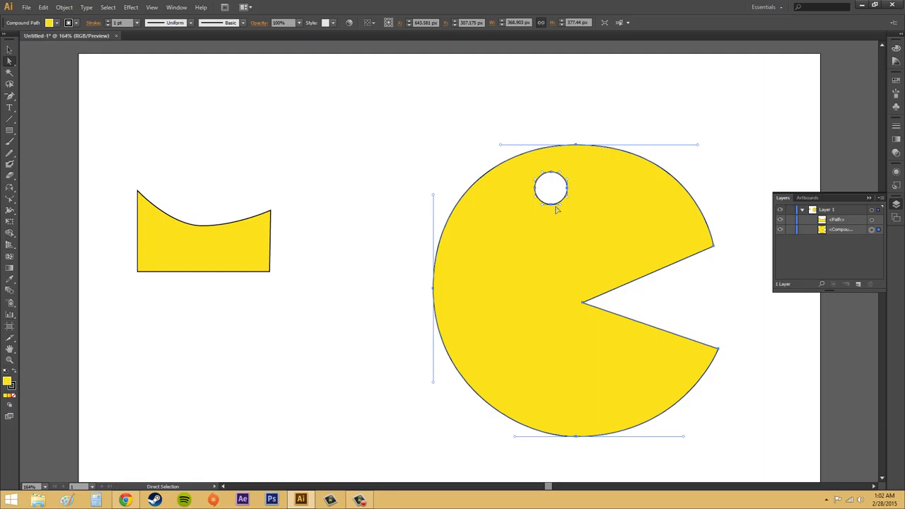
{"action": "key", "text": "ctrl+z"}
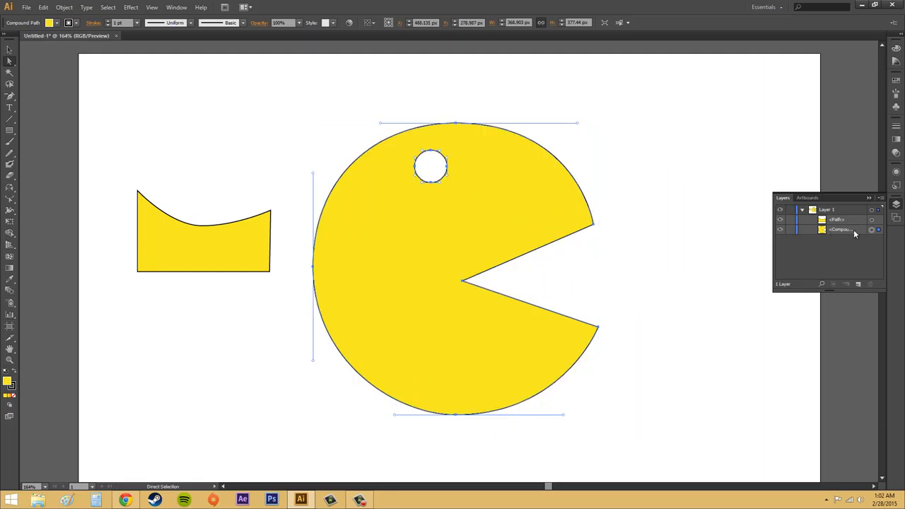
Collapse the Layers panel, clear the selection, and draw a freehand oval about 80 by 100 px beside Pac-Man's mouth with the Pencil tool.
{"action": "left_click", "coordinate": [880, 198]}
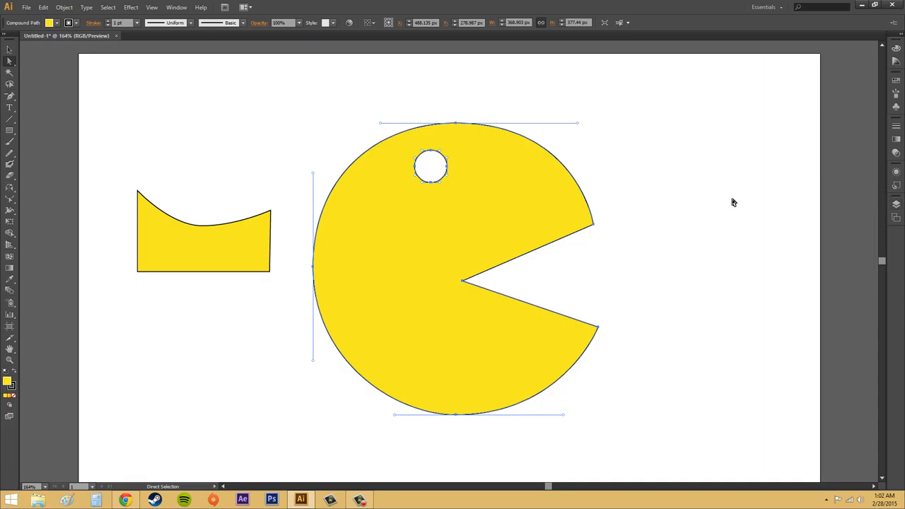
{"action": "left_click", "coordinate": [707, 197]}
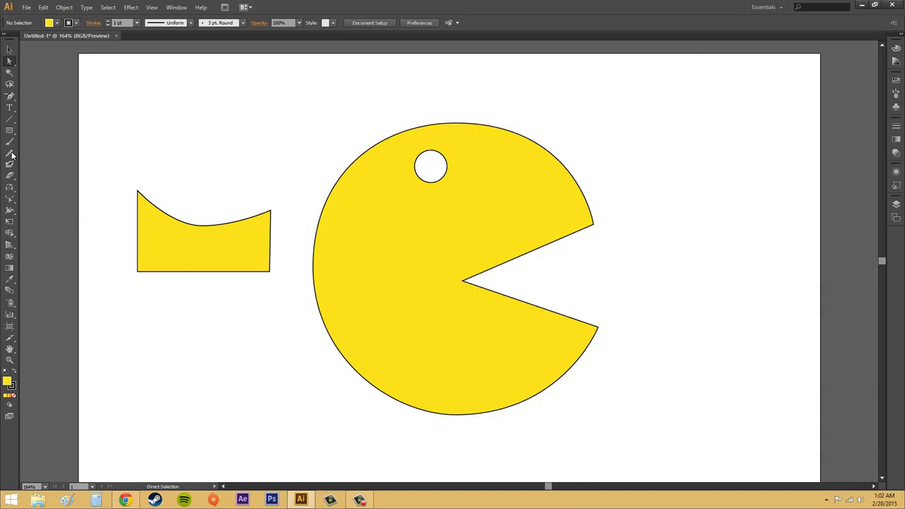
{"action": "left_click_drag", "start_coordinate": [10, 153], "coordinate": [54, 155]}
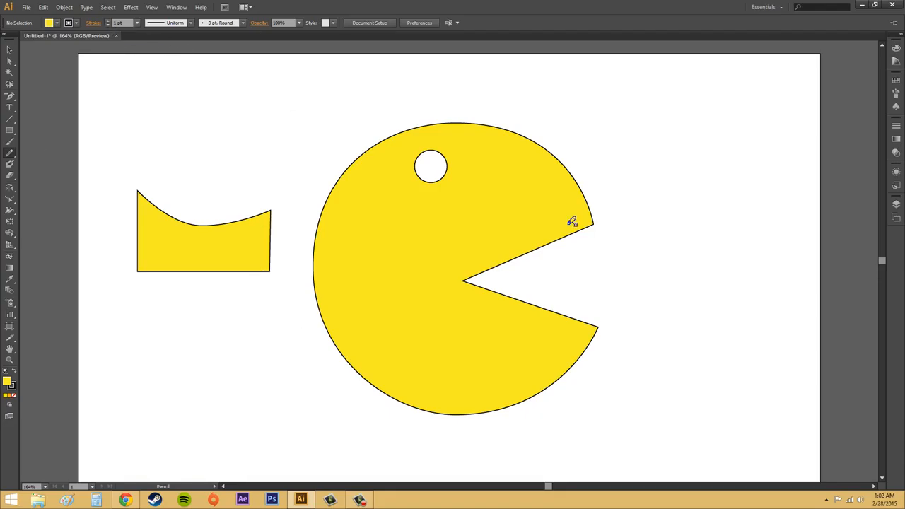
{"action": "mouse_move", "coordinate": [654, 143]}
{"action": "left_mouse_down"}
{"action": "mouse_move", "coordinate": [675, 169]}
{"action": "mouse_move", "coordinate": [688, 211]}
{"action": "mouse_move", "coordinate": [678, 218]}
{"action": "mouse_move", "coordinate": [652, 219]}
{"action": "mouse_move", "coordinate": [630, 194]}
{"action": "mouse_move", "coordinate": [626, 175]}
{"action": "mouse_move", "coordinate": [663, 140]}
{"action": "left_mouse_up"}
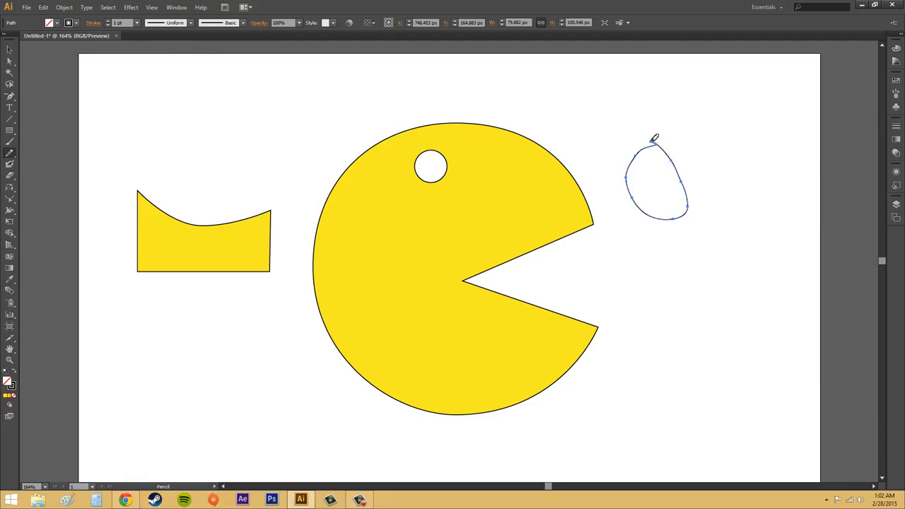
Try deleting the stray end anchor point at the top of the freehand oval, and undo the deletion.
{"action": "left_click", "coordinate": [7, 97]}
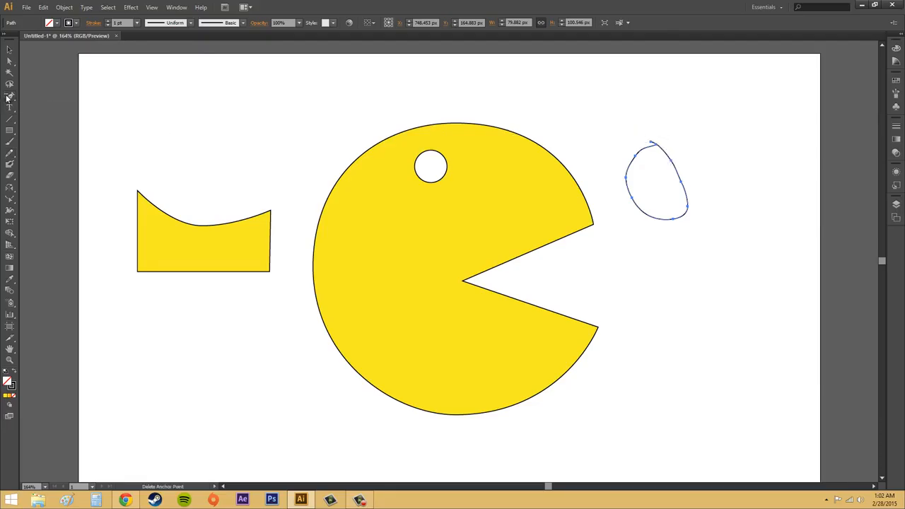
{"action": "left_click", "coordinate": [654, 147]}
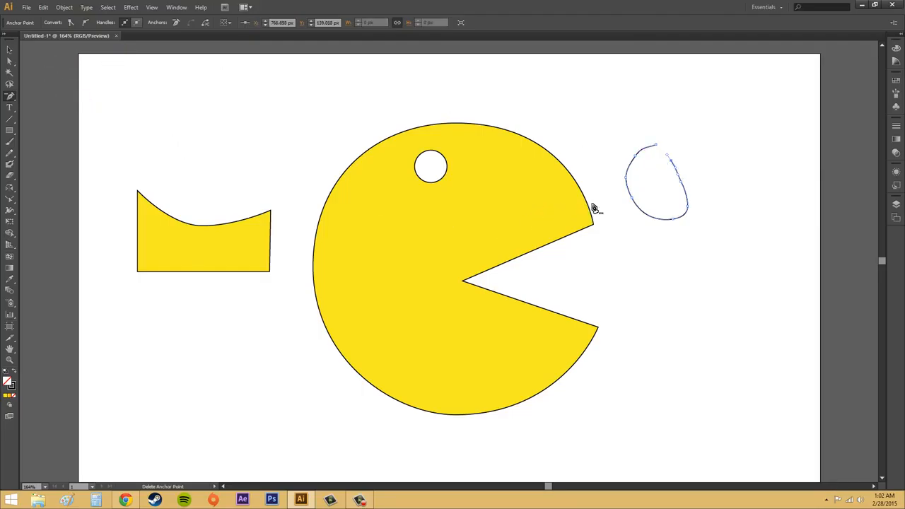
{"action": "key", "text": "ctrl+z"}
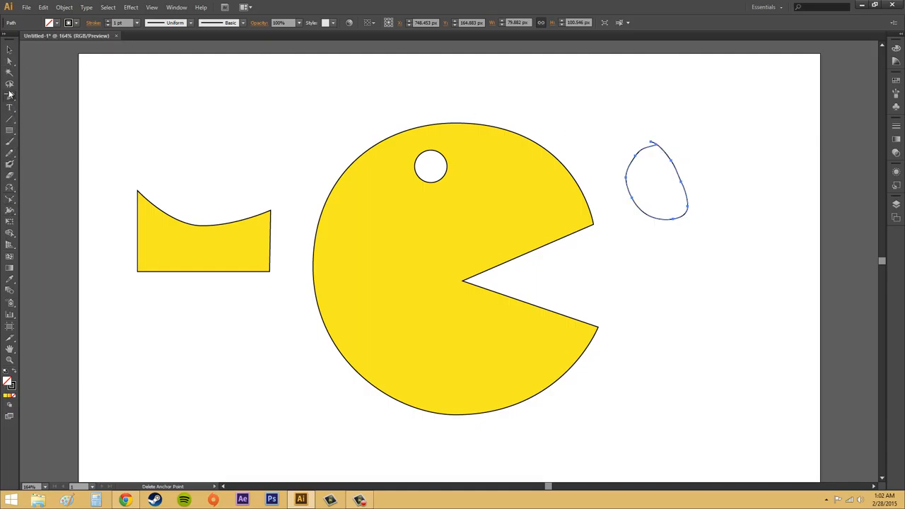
Move the freehand oval slightly down and to the left using Direct Selection.
{"action": "left_click", "coordinate": [9, 62]}
{"action": "left_click_drag", "start_coordinate": [655, 146], "coordinate": [652, 161]}
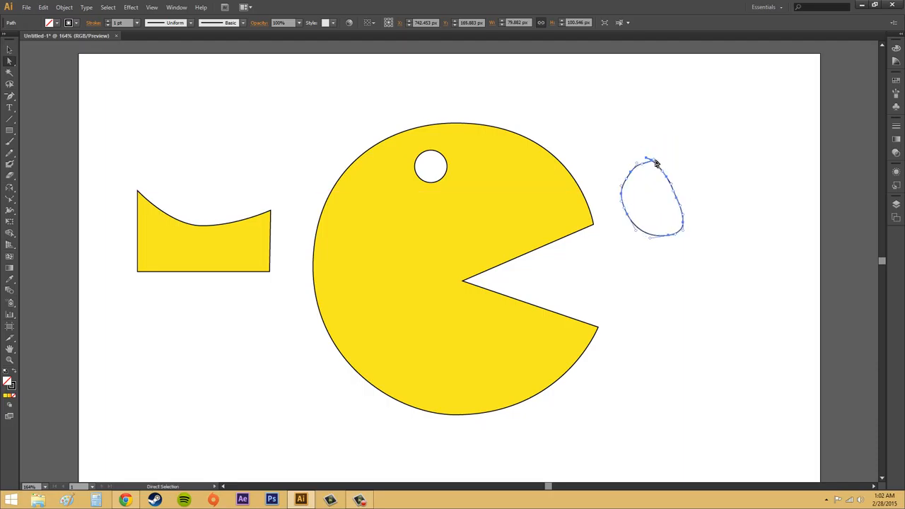
Move the oval's loose end anchor point onto its other end at the top to close the gap in the outline.
{"action": "scroll", "coordinate": [659, 167], "scroll_direction": "up", "scroll_amount": 1}
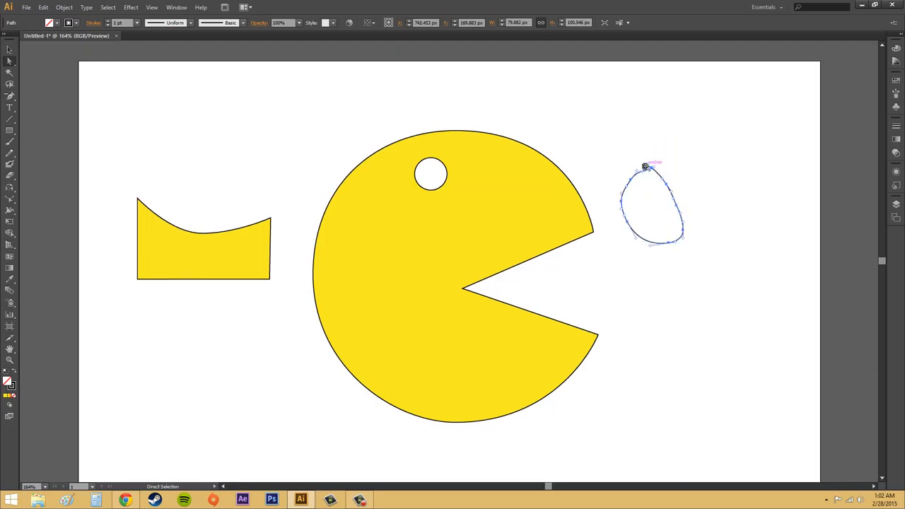
{"action": "key", "text": "z"}
{"action": "left_click", "coordinate": [652, 170]}
{"action": "left_click", "coordinate": [439, 263]}
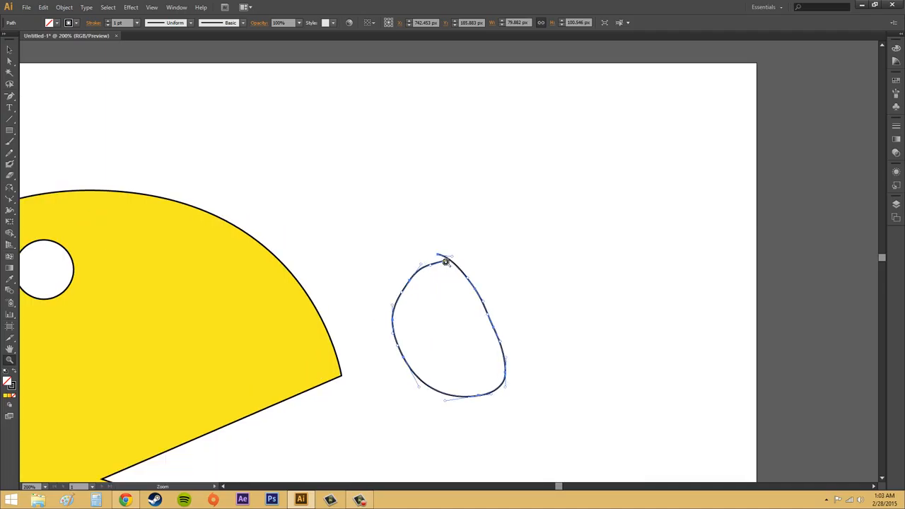
{"action": "left_click", "coordinate": [447, 264]}
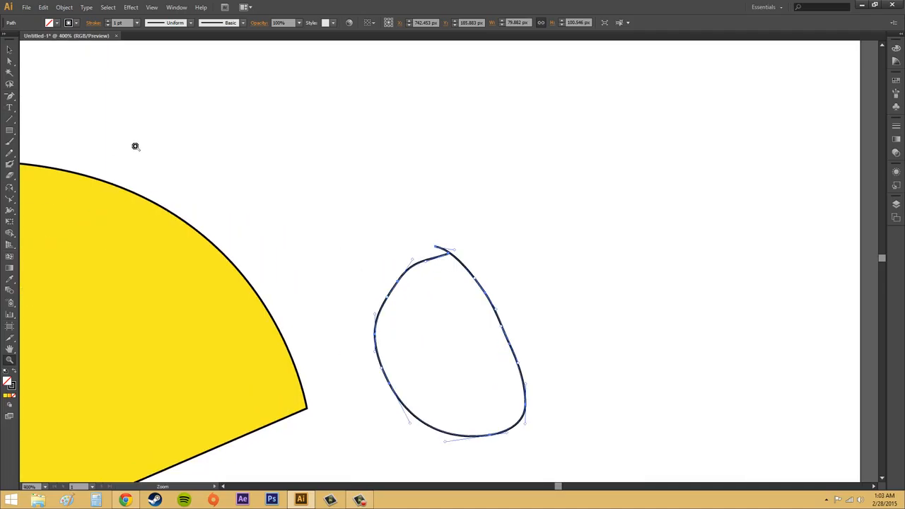
{"action": "left_click", "coordinate": [9, 61]}
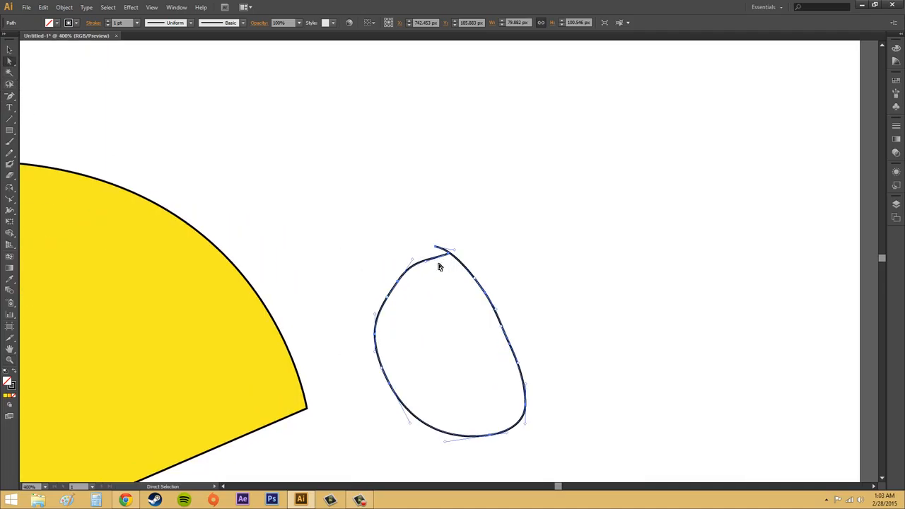
{"action": "left_click", "coordinate": [450, 256]}
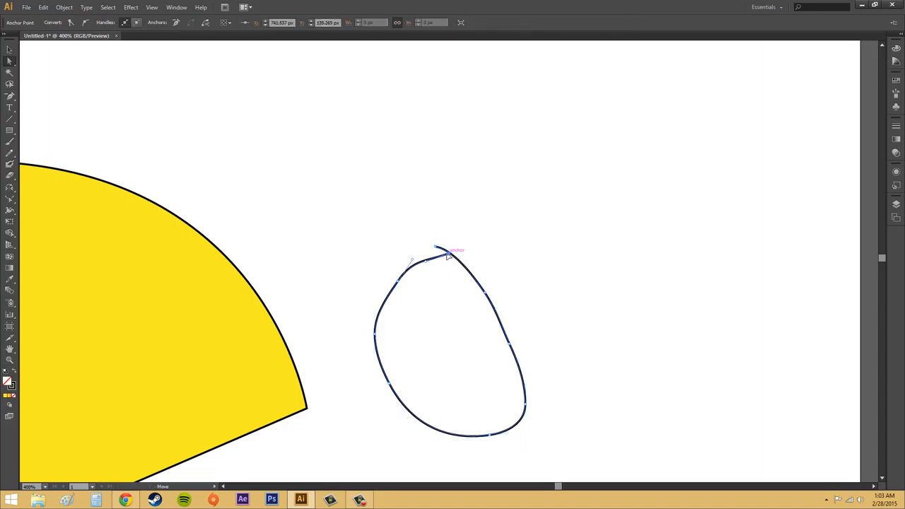
{"action": "left_click_drag", "start_coordinate": [440, 258], "coordinate": [436, 249]}
{"action": "left_click", "coordinate": [571, 254]}
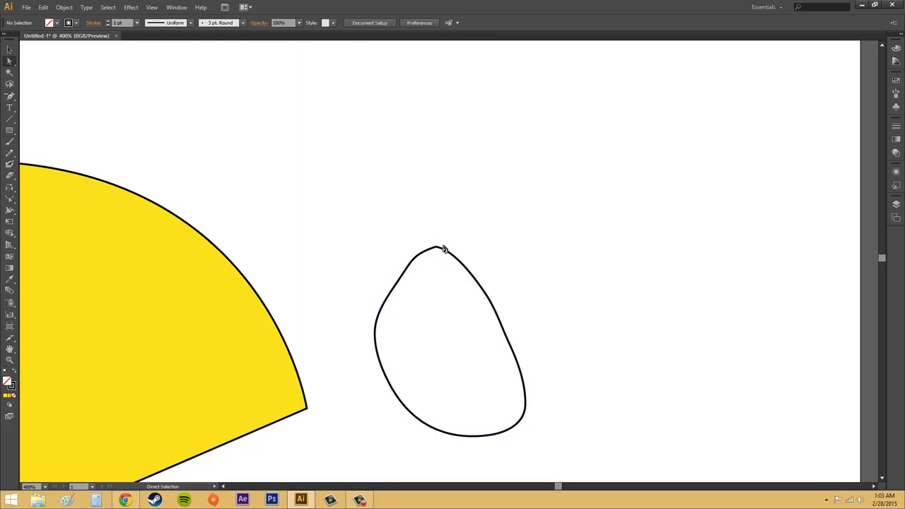
Select an anchor point on the upper-left part of the freehand oval and activate the Smooth tool.
{"action": "left_click", "coordinate": [439, 249]}
{"action": "left_click", "coordinate": [423, 245]}
{"action": "left_click", "coordinate": [397, 280]}
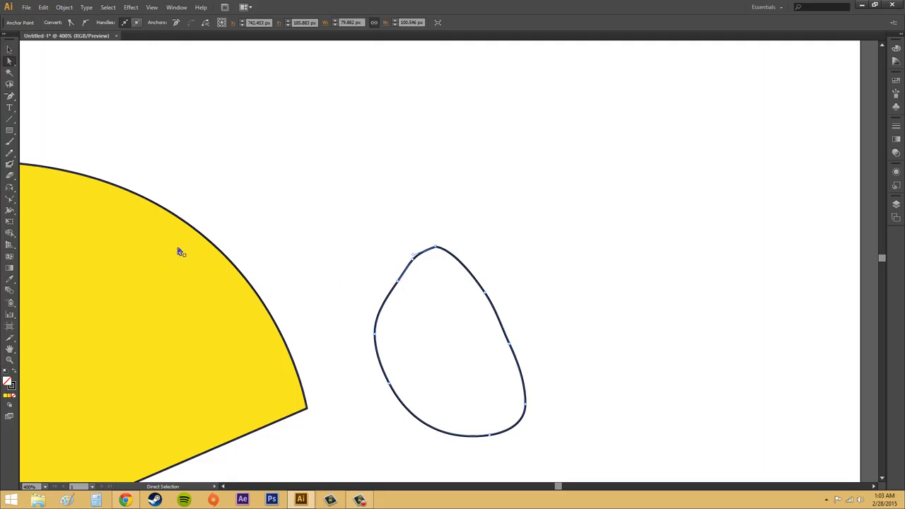
{"action": "left_click", "coordinate": [11, 153]}
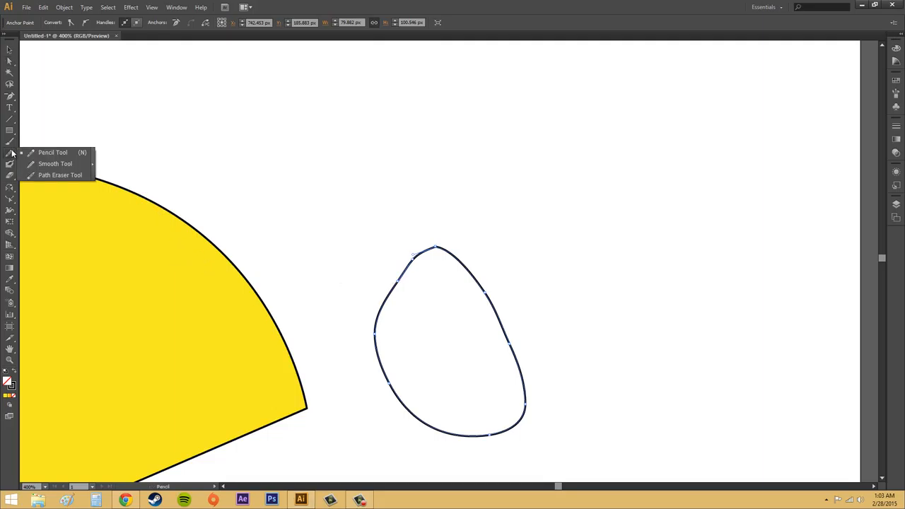
{"action": "left_click", "coordinate": [46, 164]}
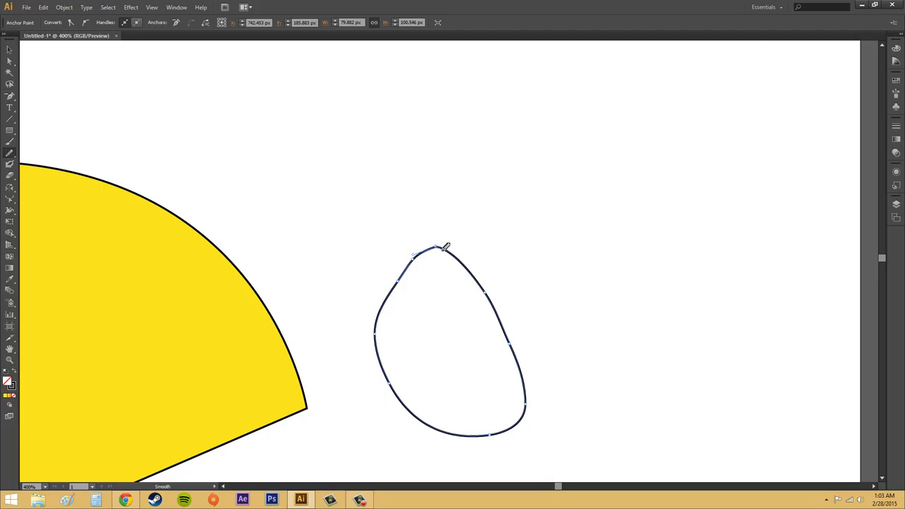
Try smoothing the whole oval with several Smooth strokes, and undo them back to the closed outline.
{"action": "mouse_move", "coordinate": [446, 247]}
{"action": "left_mouse_down"}
{"action": "mouse_move", "coordinate": [476, 273]}
{"action": "mouse_move", "coordinate": [512, 345]}
{"action": "mouse_move", "coordinate": [498, 305]}
{"action": "mouse_move", "coordinate": [448, 249]}
{"action": "mouse_move", "coordinate": [481, 283]}
{"action": "mouse_move", "coordinate": [454, 252]}
{"action": "left_mouse_up"}
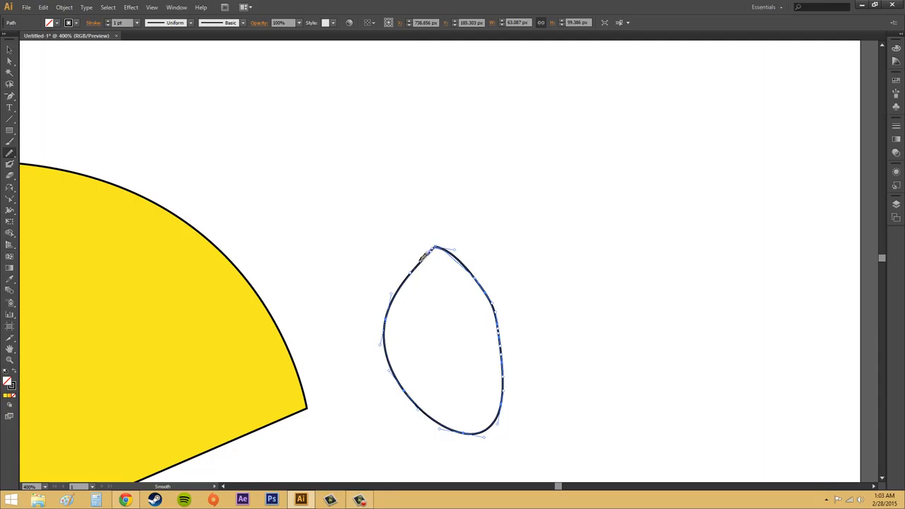
{"action": "left_click_drag", "start_coordinate": [404, 278], "coordinate": [486, 285]}
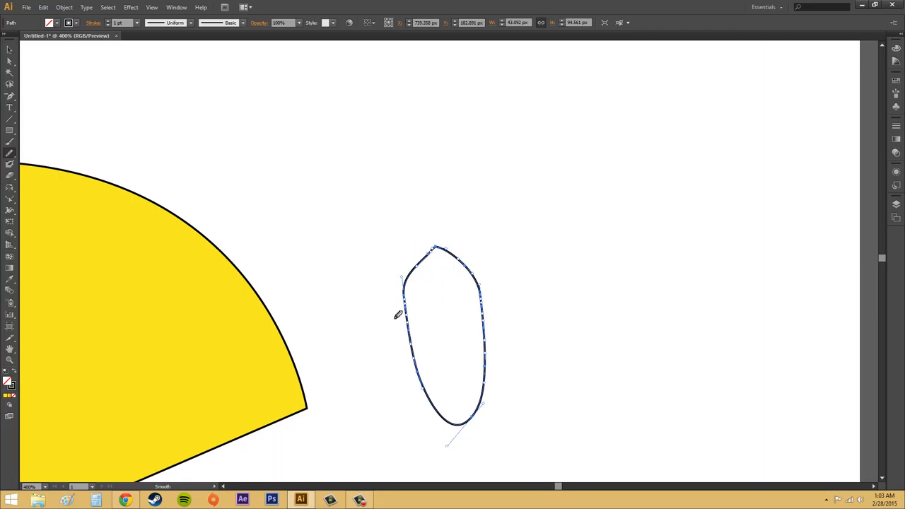
{"action": "mouse_move", "coordinate": [408, 289]}
{"action": "left_mouse_down"}
{"action": "mouse_move", "coordinate": [434, 406]}
{"action": "mouse_move", "coordinate": [458, 427]}
{"action": "mouse_move", "coordinate": [473, 421]}
{"action": "mouse_move", "coordinate": [487, 384]}
{"action": "mouse_move", "coordinate": [481, 268]}
{"action": "left_mouse_up"}
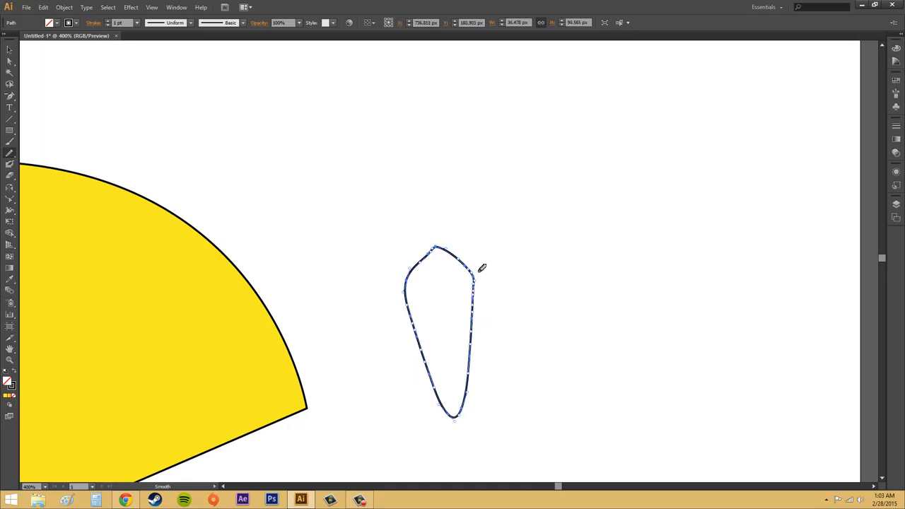
{"action": "key", "text": "ctrl+z"}
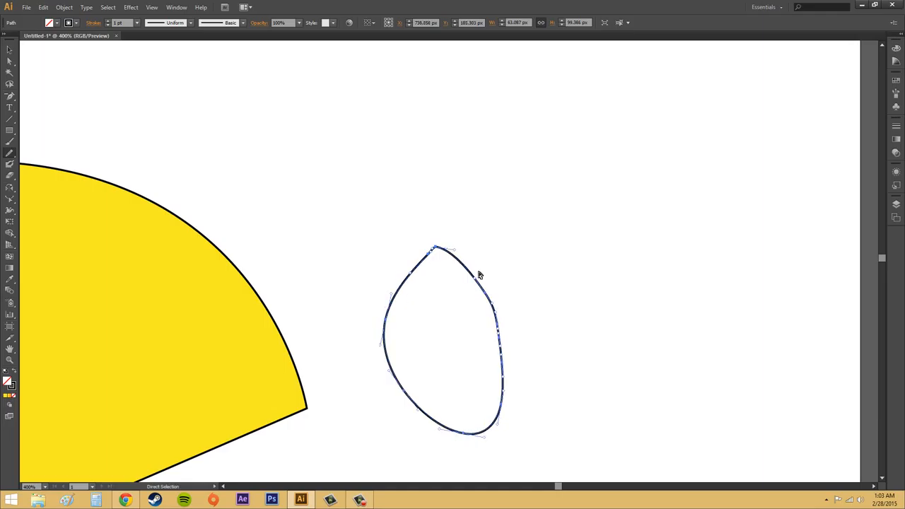
{"action": "key", "text": "ctrl+z"}
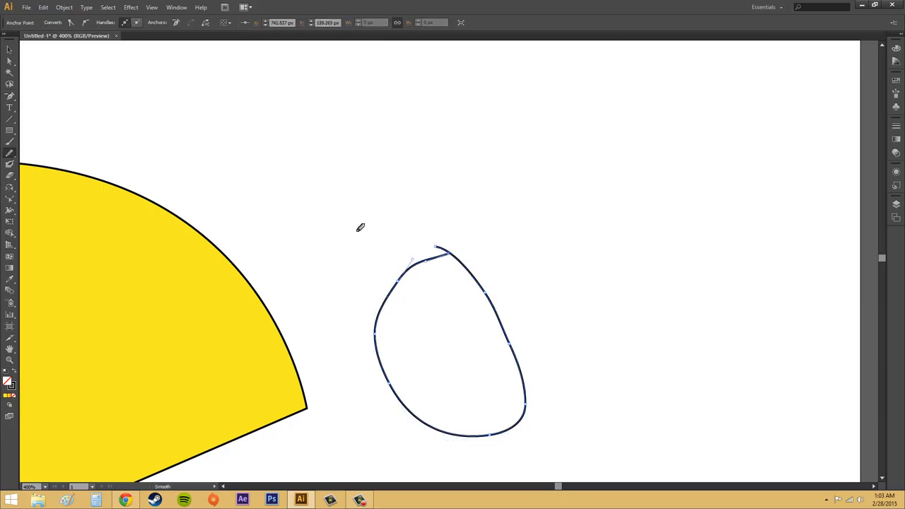
{"action": "left_click", "coordinate": [43, 7]}
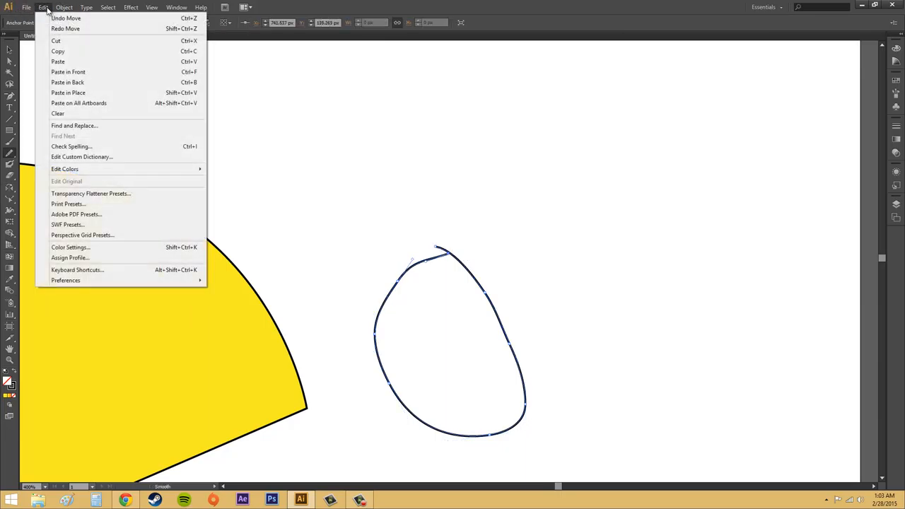
{"action": "left_click", "coordinate": [53, 28]}
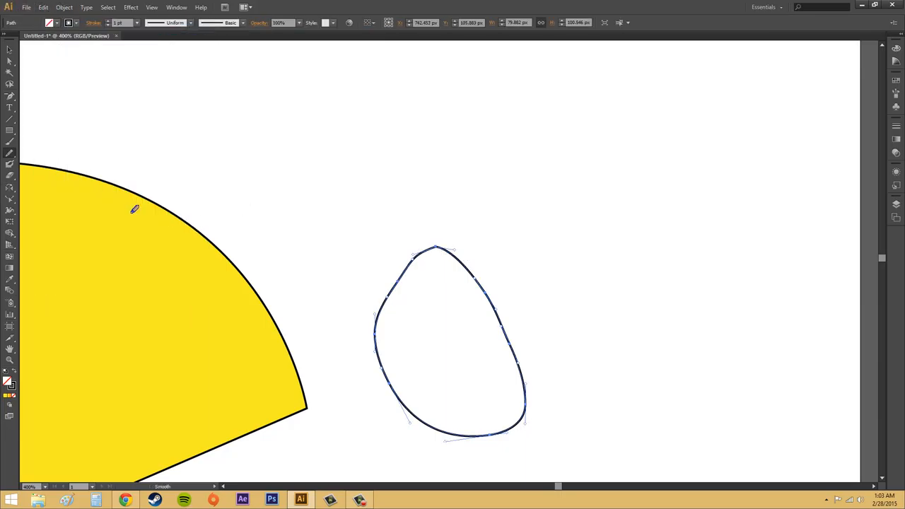
Reset the Smooth tool's tolerances to their defaults and smooth the oval's outline with strokes around its top.
{"action": "left_click", "coordinate": [10, 158]}
{"action": "double_click", "coordinate": [9, 158]}
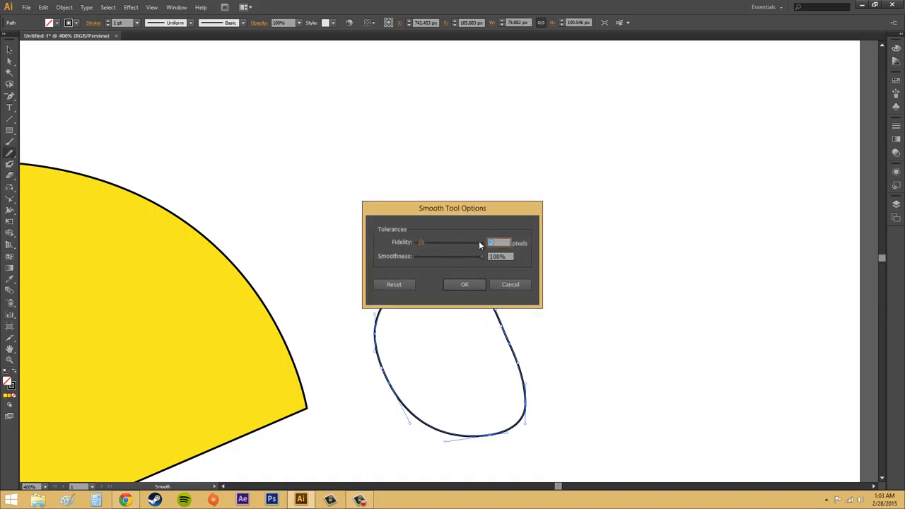
{"action": "left_click_drag", "start_coordinate": [506, 209], "coordinate": [389, 148]}
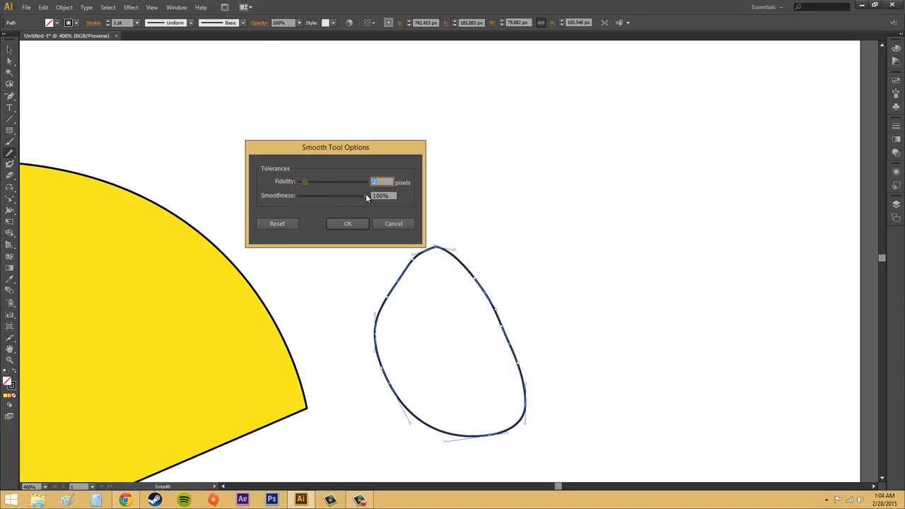
{"action": "key", "text": "Tab"}
{"action": "left_click_drag", "start_coordinate": [319, 194], "coordinate": [309, 195]}
{"action": "left_click", "coordinate": [282, 223]}
{"action": "left_click", "coordinate": [339, 223]}
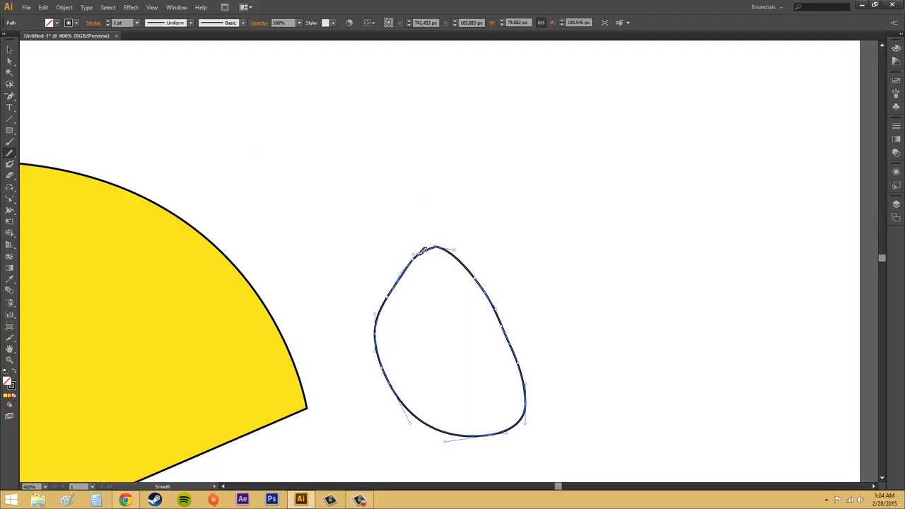
{"action": "left_click_drag", "start_coordinate": [438, 244], "coordinate": [474, 270]}
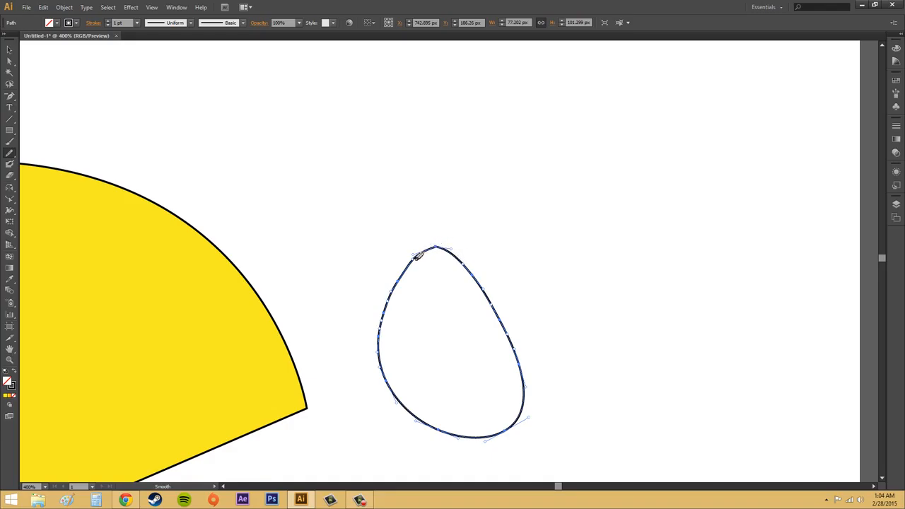
{"action": "left_click_drag", "start_coordinate": [438, 244], "coordinate": [478, 271]}
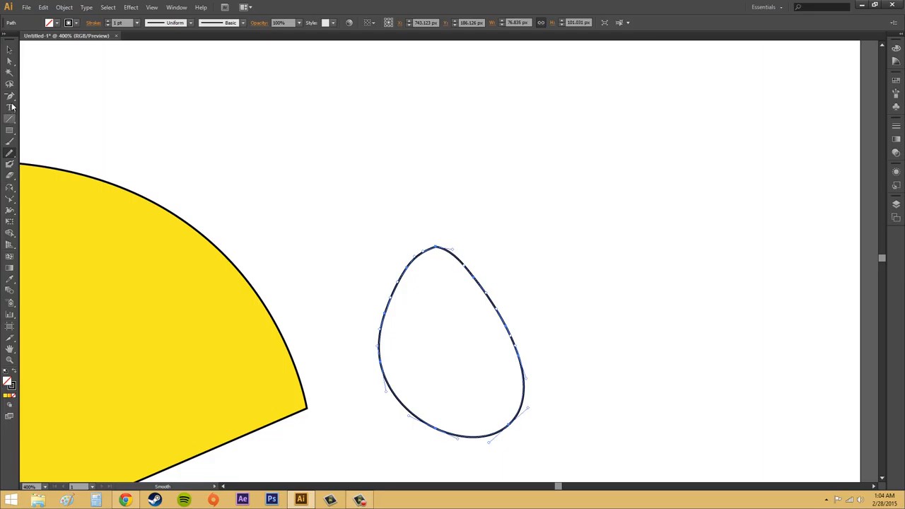
Convert the oval's top anchor point to a corner and back to a smooth point with horizontal handles using Convert Anchor Point.
{"action": "left_click_drag", "start_coordinate": [10, 96], "coordinate": [55, 132]}
{"action": "left_click", "coordinate": [435, 248]}
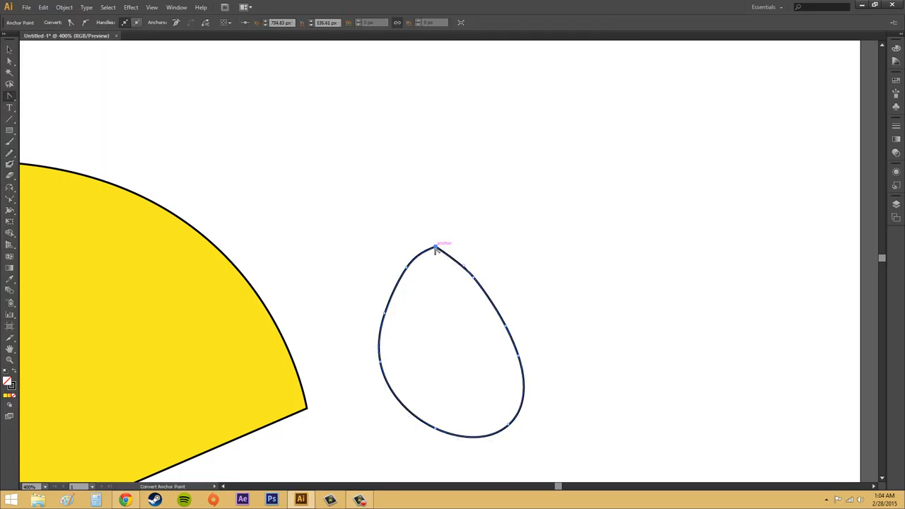
{"action": "left_click", "coordinate": [435, 248]}
{"action": "left_click_drag", "start_coordinate": [436, 248], "coordinate": [460, 246]}
Move the oval's top anchor points slightly up and to the right, join the path ends there, and clear the selection.
{"action": "left_click", "coordinate": [9, 61]}
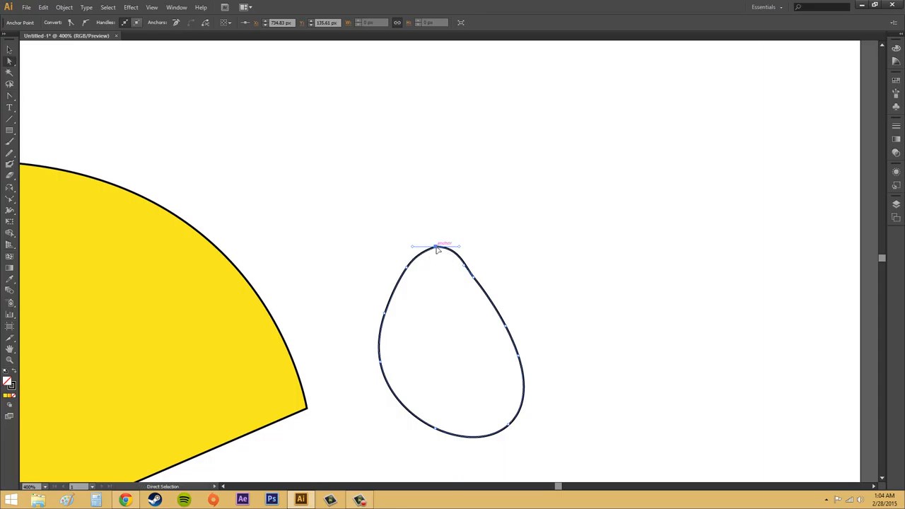
{"action": "left_click_drag", "start_coordinate": [437, 248], "coordinate": [468, 243]}
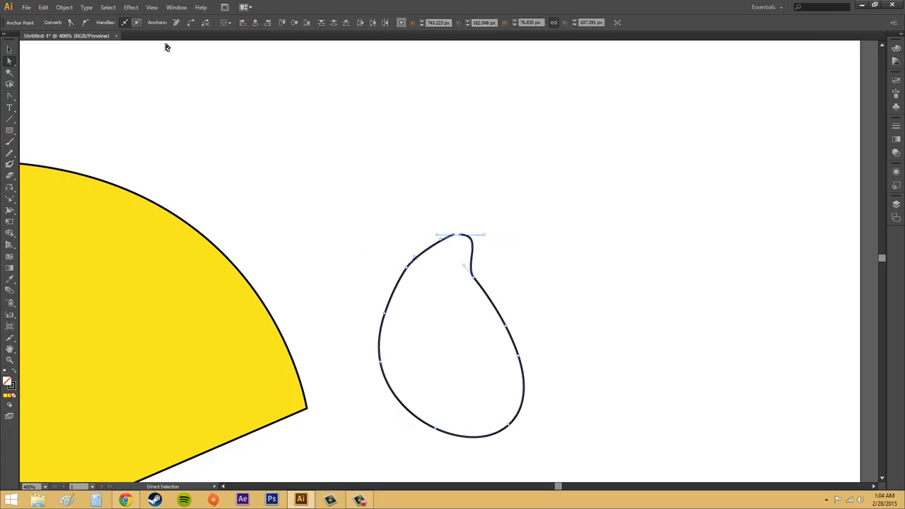
{"action": "left_click", "coordinate": [43, 7]}
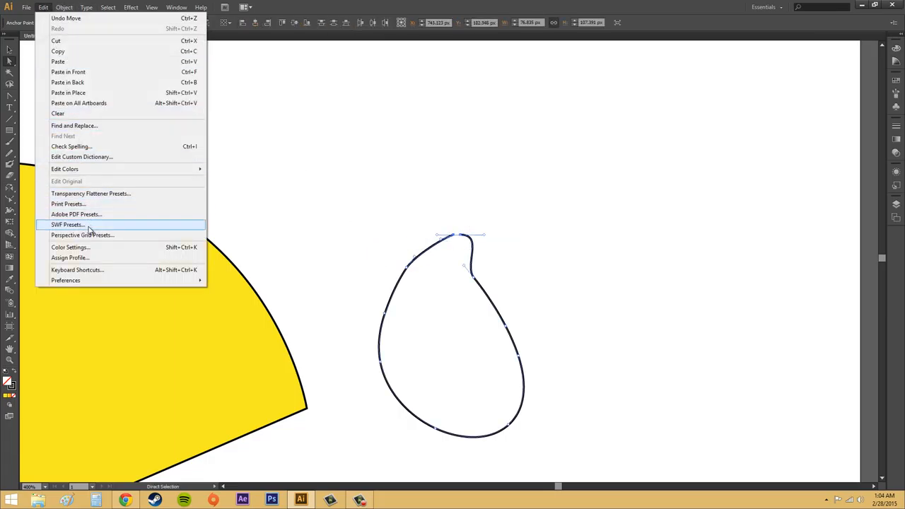
{"action": "mouse_move", "coordinate": [64, 7]}
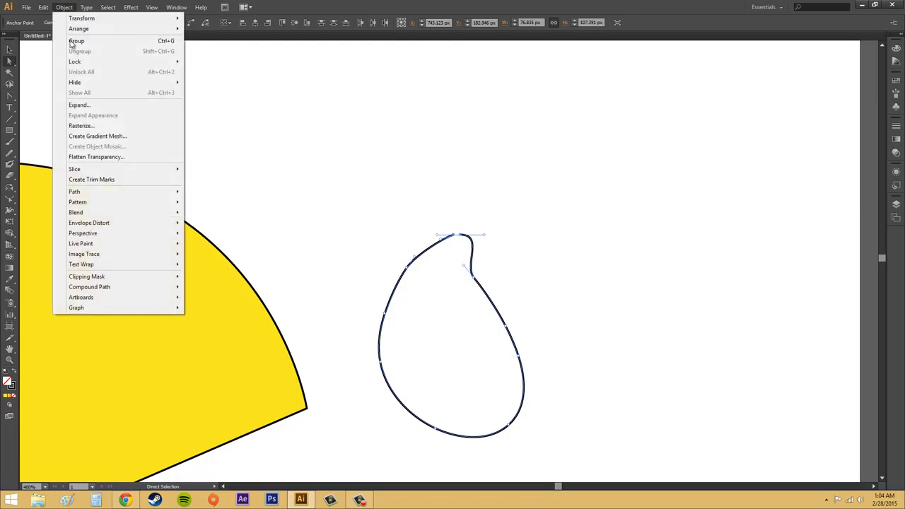
{"action": "mouse_move", "coordinate": [99, 194]}
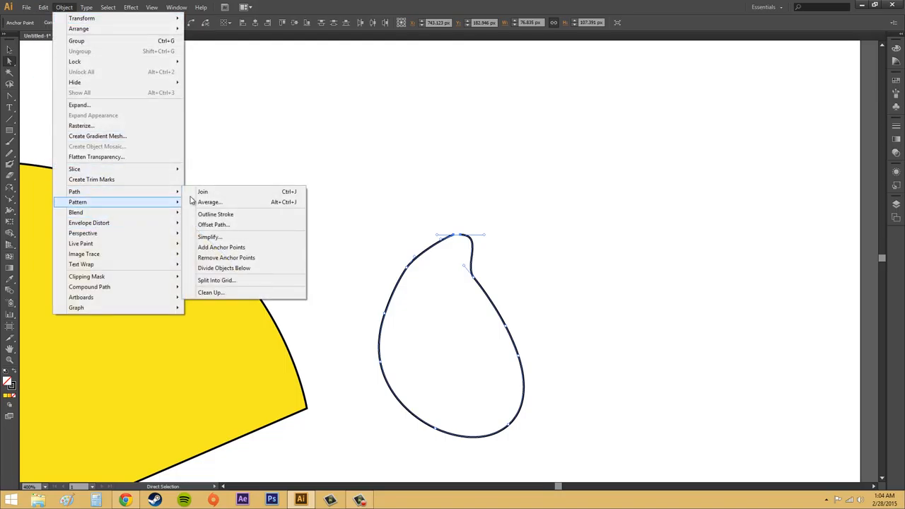
{"action": "left_click", "coordinate": [205, 192]}
{"action": "left_click", "coordinate": [535, 253]}
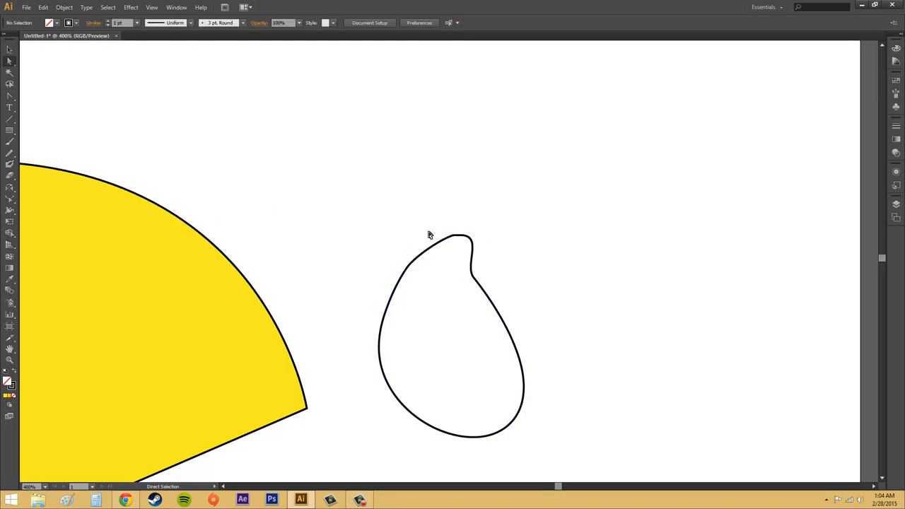
Shift the oval's top-right anchor point and the indented one below it outward to widen the upper part.
{"action": "left_click", "coordinate": [456, 236]}
{"action": "mouse_move", "coordinate": [456, 238]}
{"action": "left_mouse_down"}
{"action": "mouse_move", "coordinate": [440, 235]}
{"action": "mouse_move", "coordinate": [471, 233]}
{"action": "left_mouse_up"}
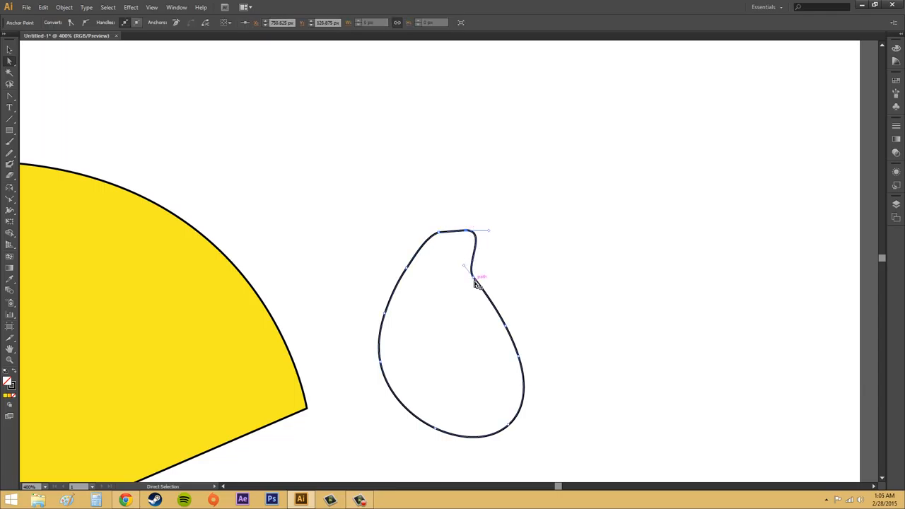
{"action": "left_click_drag", "start_coordinate": [478, 280], "coordinate": [501, 291]}
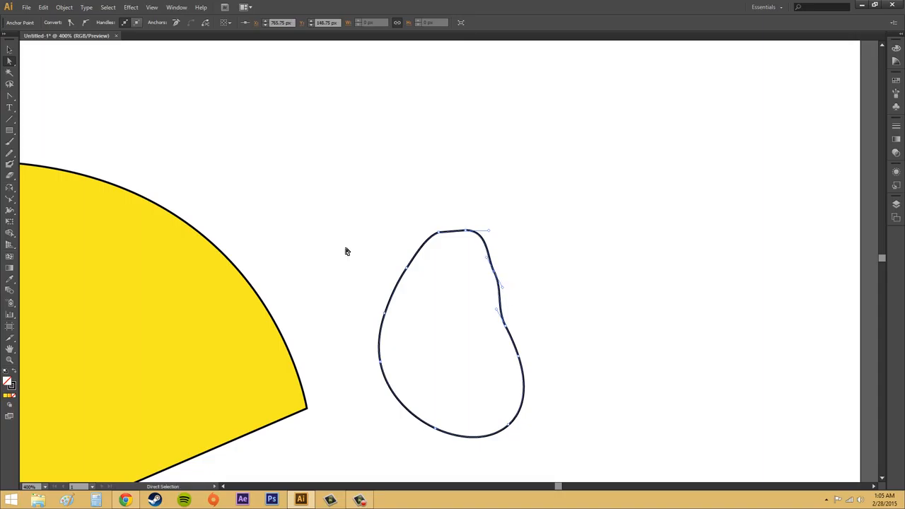
Smooth both sides of the oval with the Smooth tool and pull the dent on its right side outward with Direct Selection.
{"action": "left_click", "coordinate": [9, 152]}
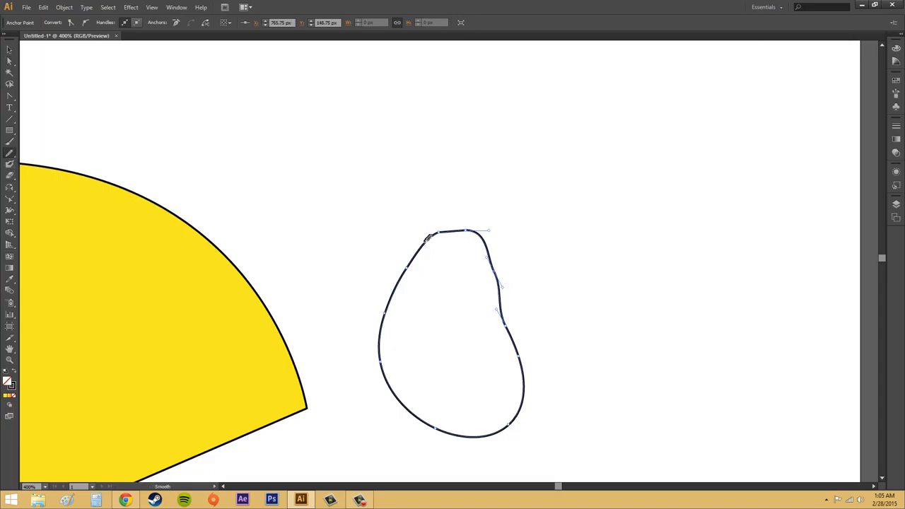
{"action": "mouse_move", "coordinate": [463, 227]}
{"action": "left_mouse_down"}
{"action": "mouse_move", "coordinate": [497, 274]}
{"action": "mouse_move", "coordinate": [498, 266]}
{"action": "mouse_move", "coordinate": [517, 337]}
{"action": "left_mouse_up"}
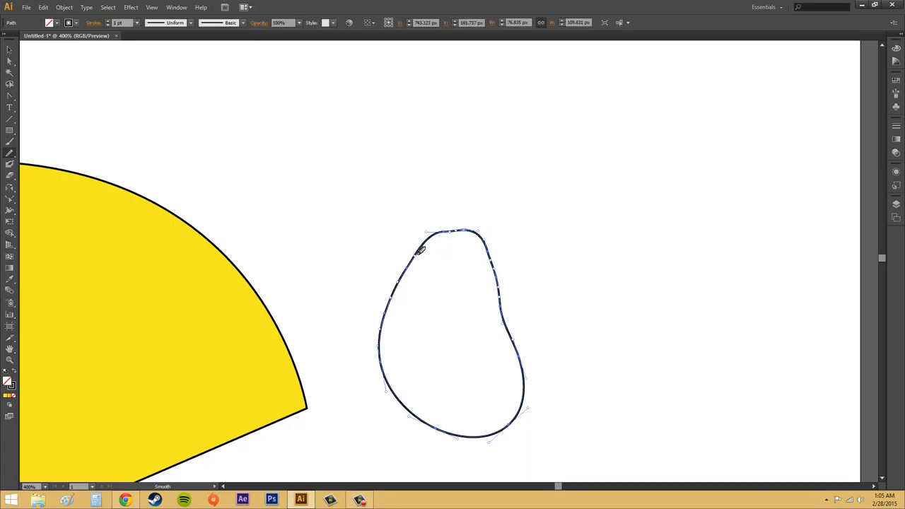
{"action": "mouse_move", "coordinate": [428, 242]}
{"action": "left_mouse_down"}
{"action": "mouse_move", "coordinate": [384, 327]}
{"action": "mouse_move", "coordinate": [384, 361]}
{"action": "left_mouse_up"}
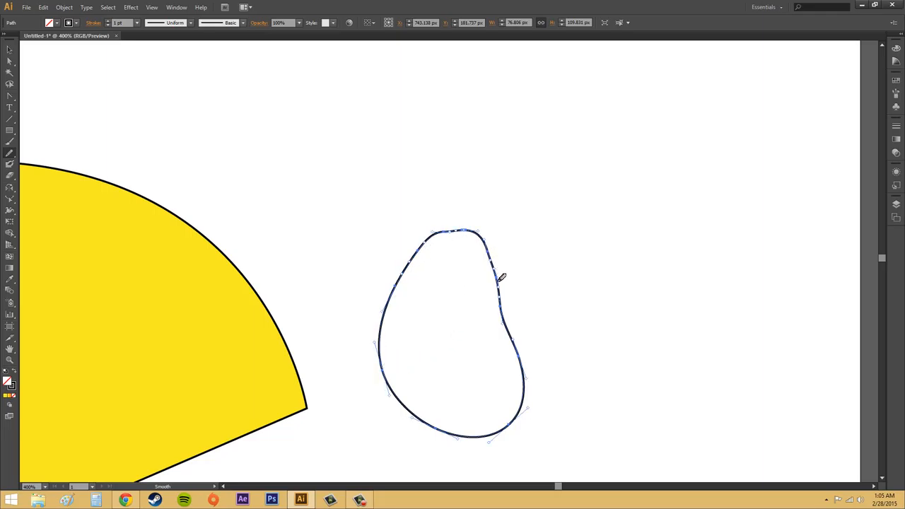
{"action": "left_click_drag", "start_coordinate": [502, 277], "coordinate": [523, 362]}
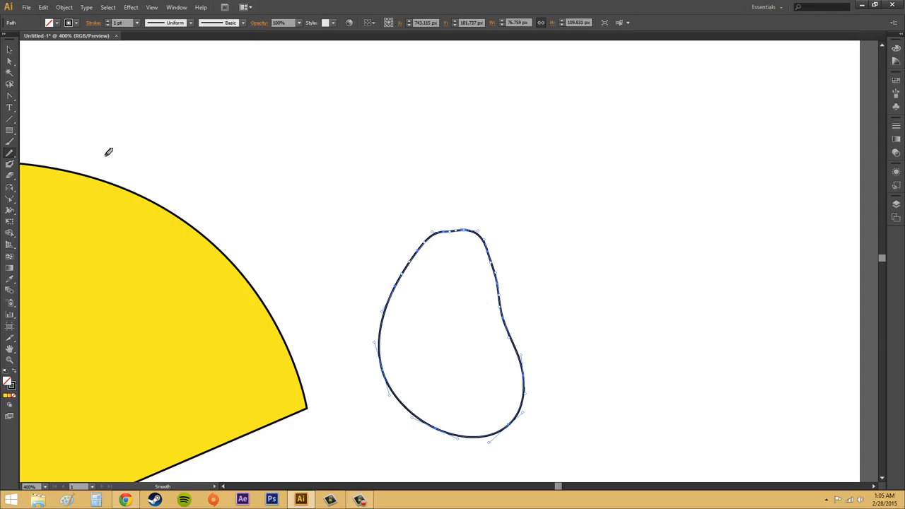
{"action": "left_click", "coordinate": [10, 61]}
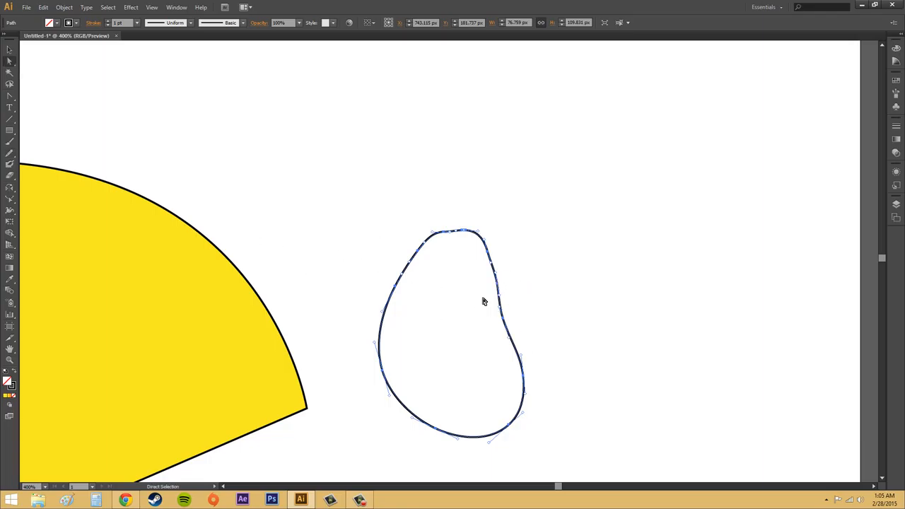
{"action": "left_click_drag", "start_coordinate": [483, 302], "coordinate": [514, 323]}
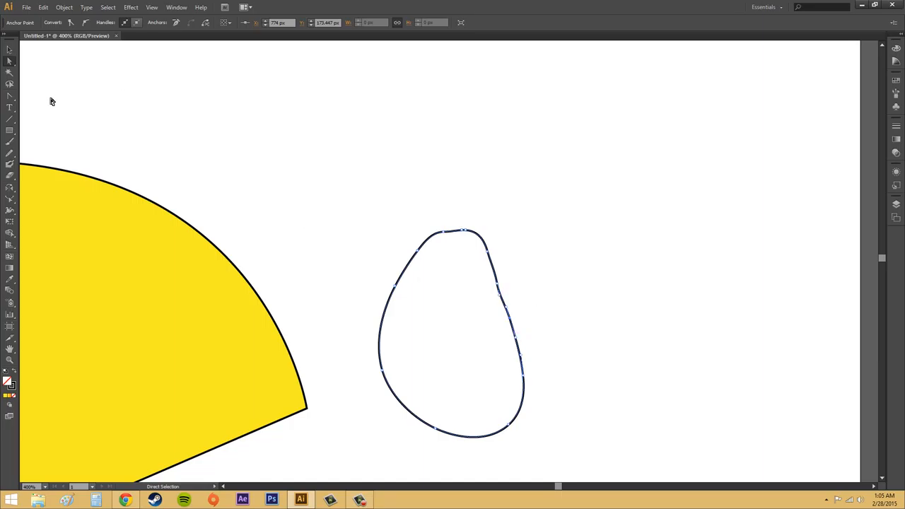
Try deleting an anchor point on the oval's upper-right side, and undo the deletion.
{"action": "left_click", "coordinate": [510, 307]}
{"action": "left_click", "coordinate": [499, 302]}
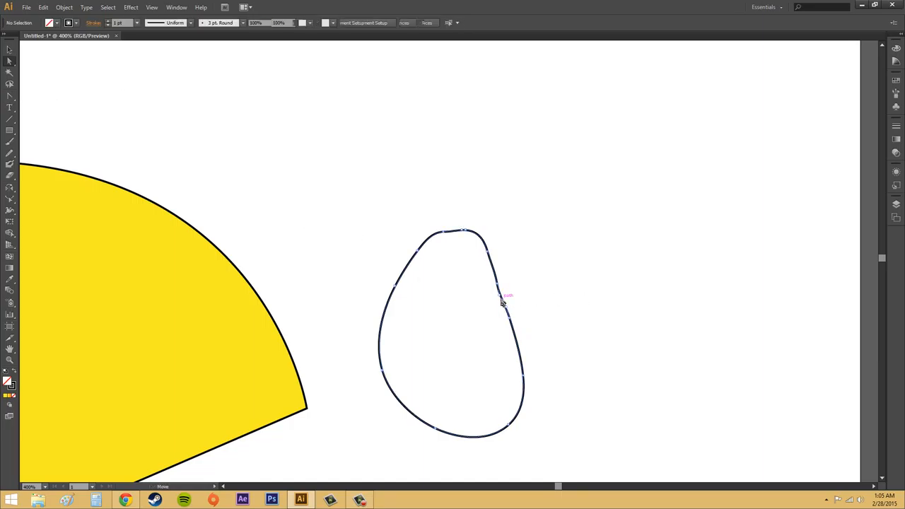
{"action": "left_click", "coordinate": [501, 288]}
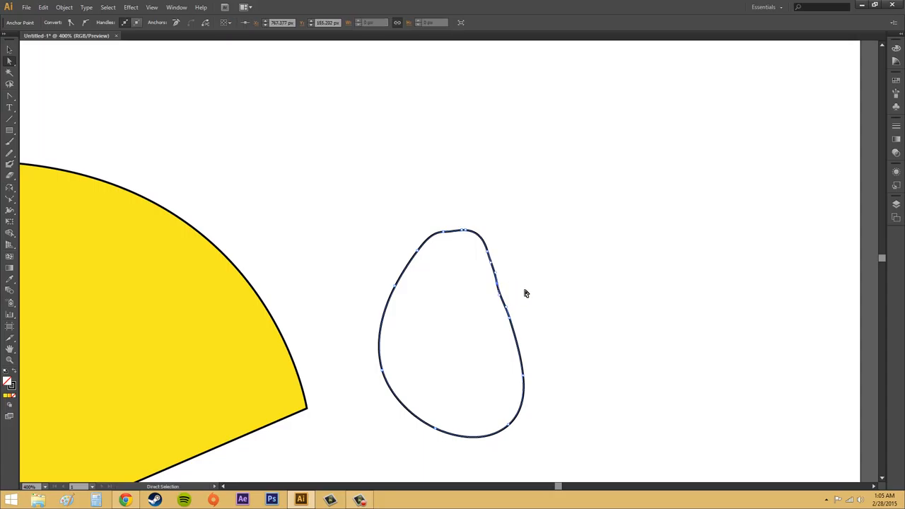
{"action": "key", "text": "Delete"}
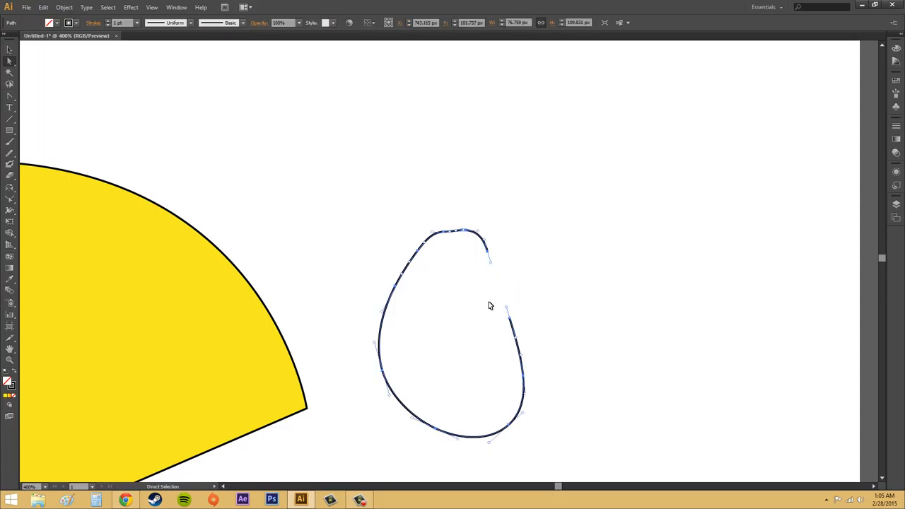
{"action": "key", "text": "ctrl+j"}
Remove the surplus anchor points along the oval's upper-right side with the Delete Anchor Point tool.
{"action": "left_click", "coordinate": [9, 96]}
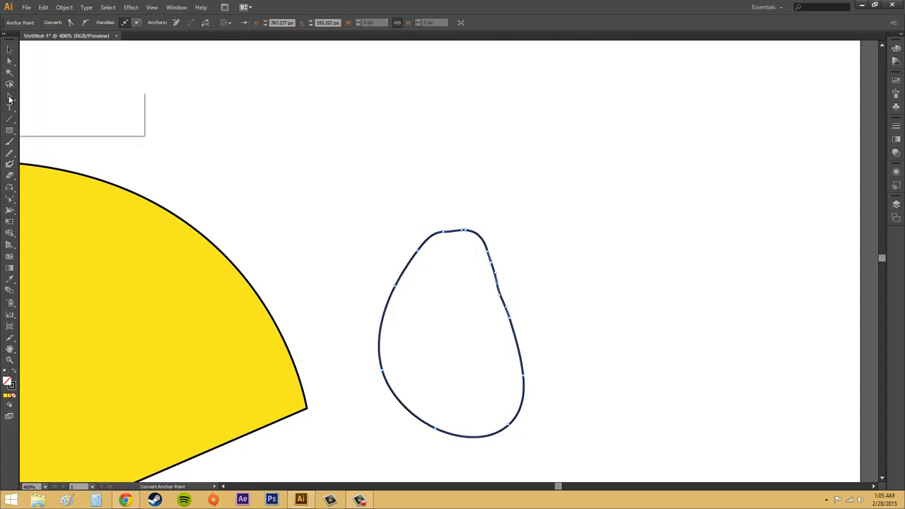
{"action": "left_click", "coordinate": [41, 118]}
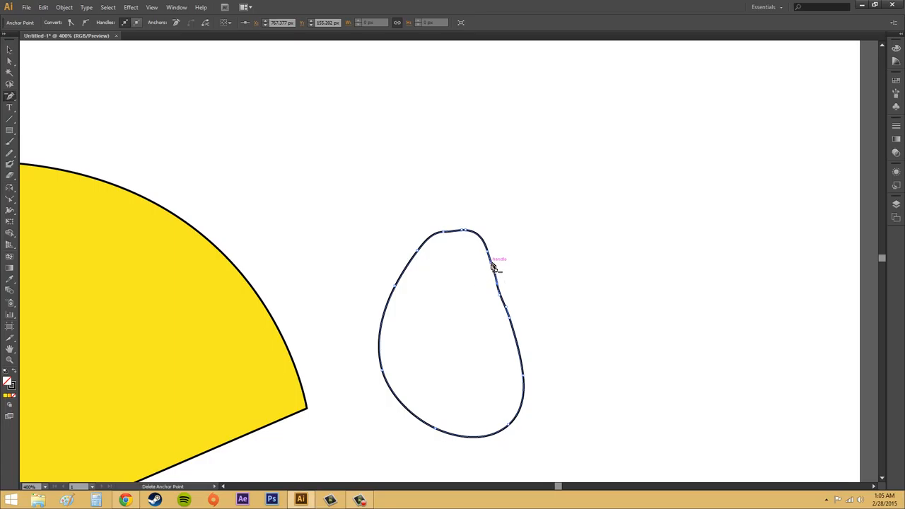
{"action": "left_click", "coordinate": [495, 259]}
{"action": "left_click", "coordinate": [540, 275]}
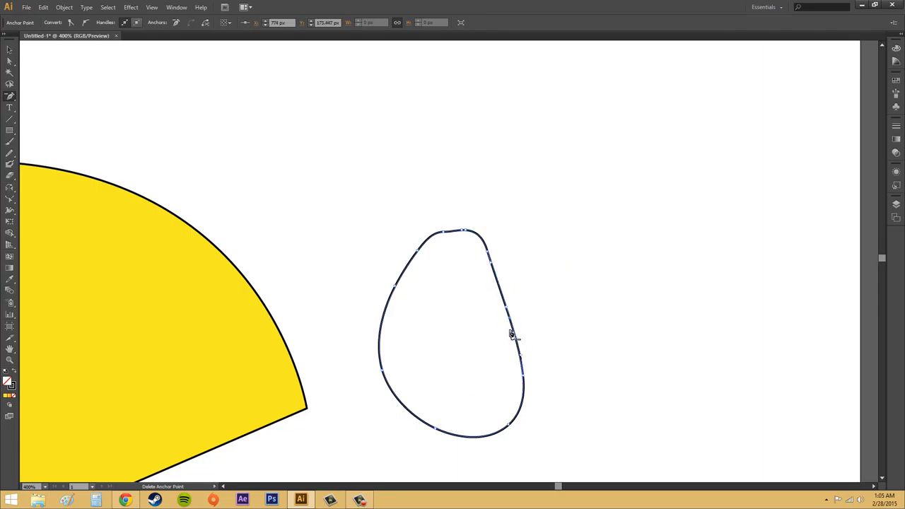
{"action": "left_click", "coordinate": [510, 321]}
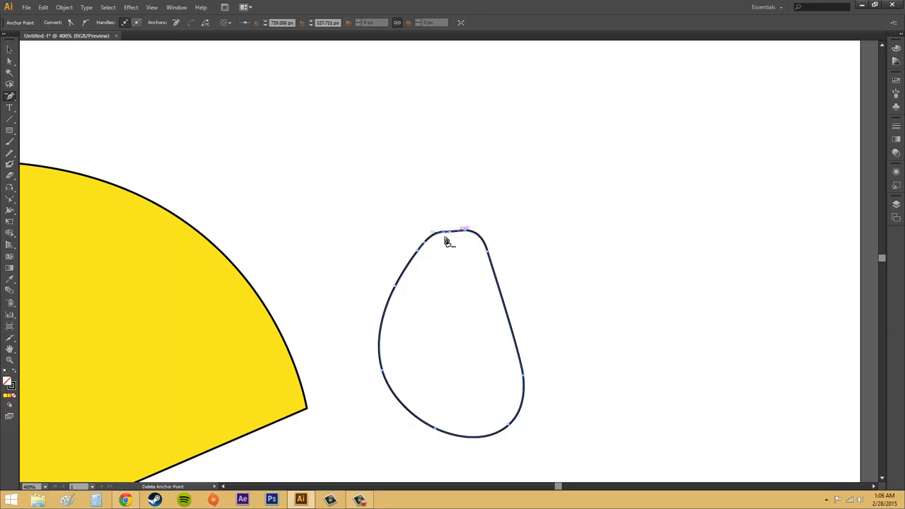
Delete the anchor points along the oval's top edge and upper-left curve.
{"action": "left_click", "coordinate": [443, 233]}
{"action": "left_click", "coordinate": [419, 249]}
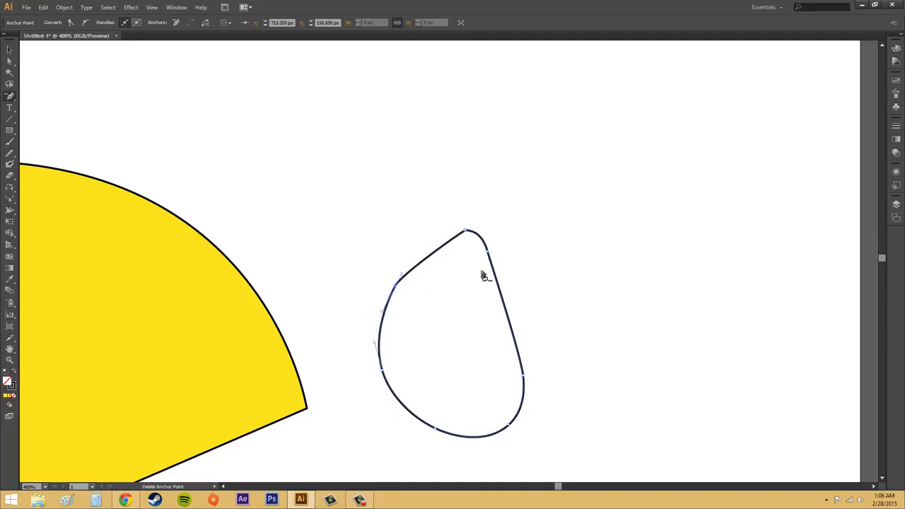
{"action": "left_click", "coordinate": [467, 232]}
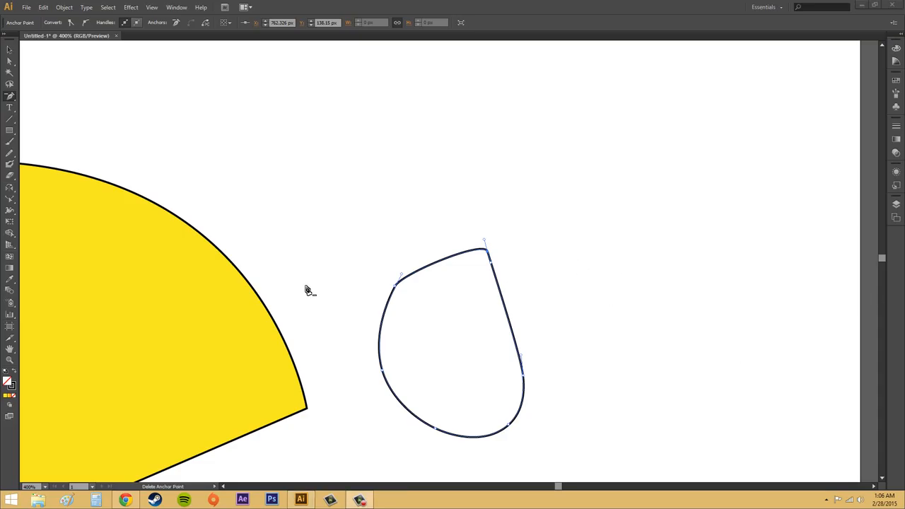
Try to erase the yellow rectangle's lower-right corner with the Eraser while the oval is still selected.
{"action": "left_click", "coordinate": [45, 487]}
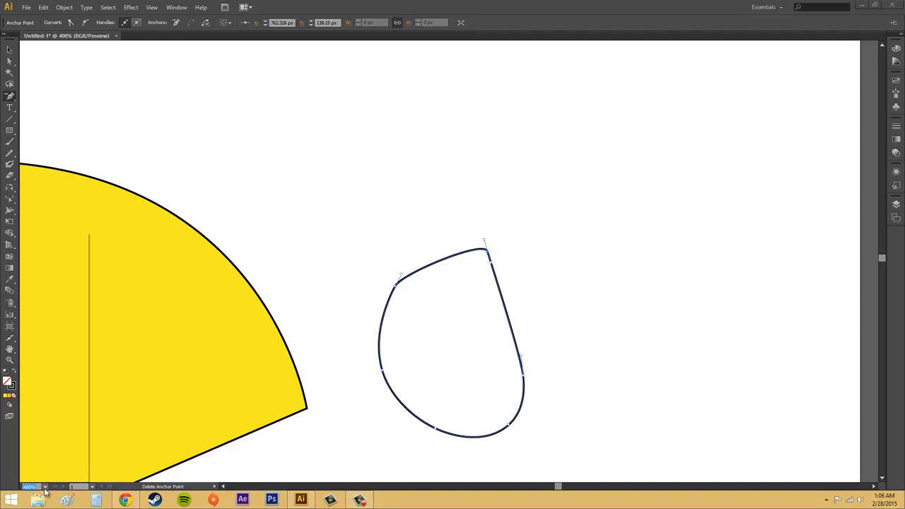
{"action": "left_click", "coordinate": [64, 477]}
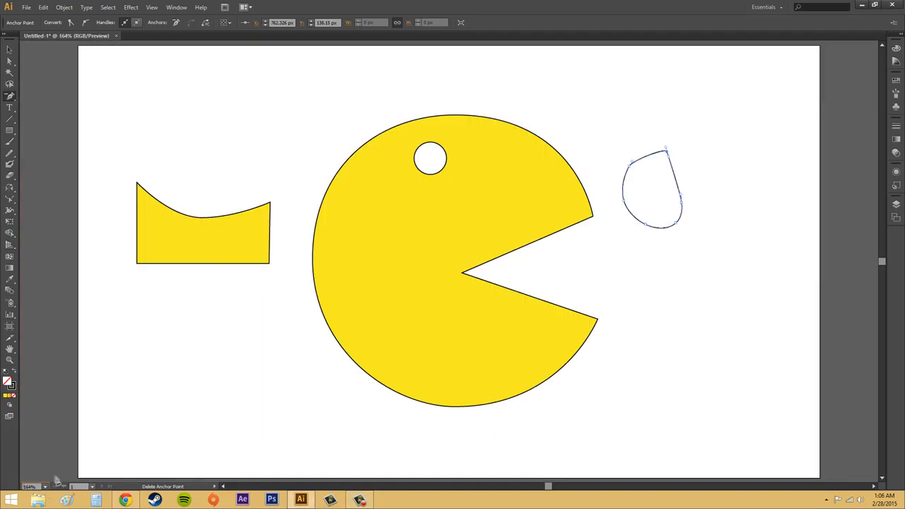
{"action": "left_click", "coordinate": [10, 177]}
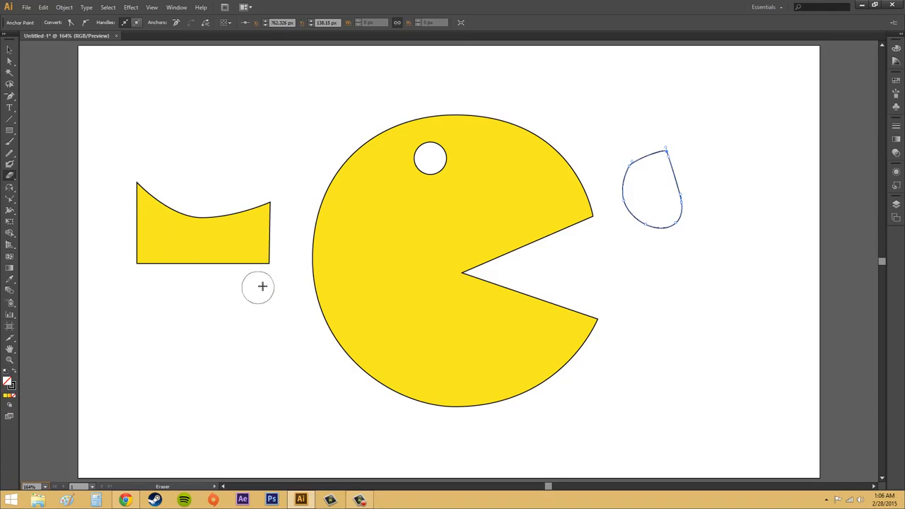
{"action": "mouse_move", "coordinate": [272, 277]}
{"action": "left_mouse_down"}
{"action": "mouse_move", "coordinate": [283, 256]}
{"action": "mouse_move", "coordinate": [256, 273]}
{"action": "mouse_move", "coordinate": [219, 273]}
{"action": "left_mouse_up"}
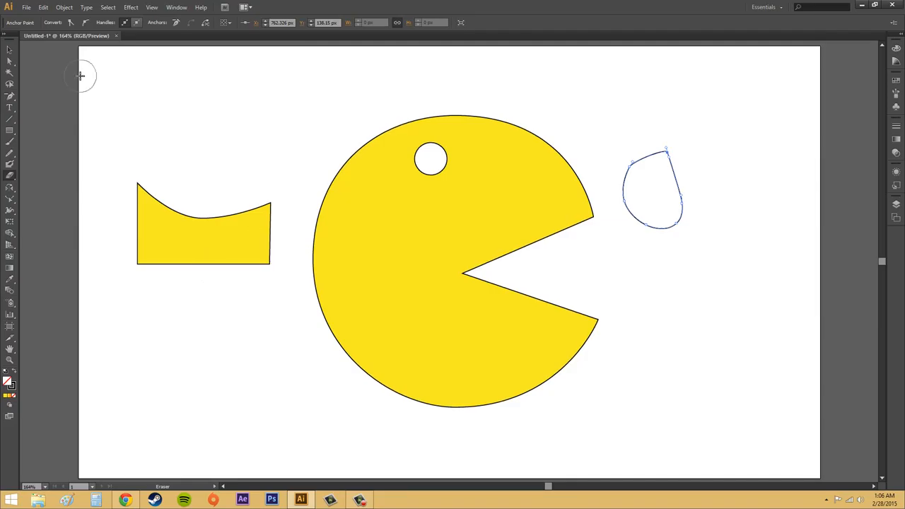
Select the yellow curved-top rectangle and erase its lower-right and lower-left corners with the Eraser.
{"action": "left_click", "coordinate": [9, 62]}
{"action": "left_click", "coordinate": [174, 212]}
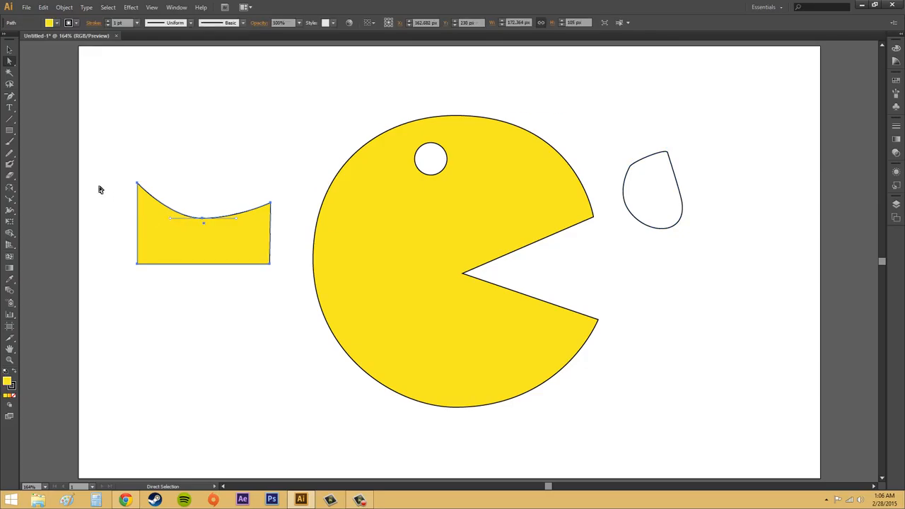
{"action": "left_click", "coordinate": [13, 175]}
{"action": "mouse_move", "coordinate": [269, 295]}
{"action": "left_mouse_down"}
{"action": "mouse_move", "coordinate": [273, 257]}
{"action": "mouse_move", "coordinate": [234, 257]}
{"action": "mouse_move", "coordinate": [218, 267]}
{"action": "left_mouse_up"}
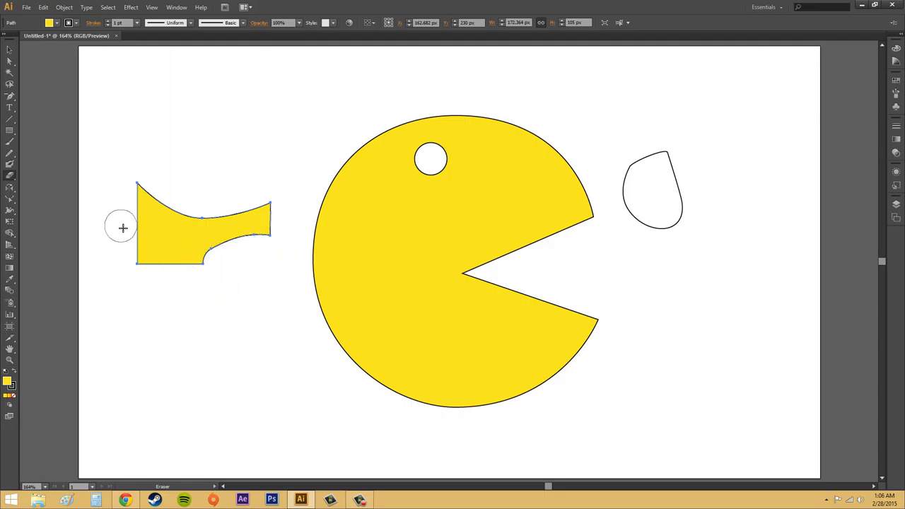
{"action": "mouse_move", "coordinate": [123, 228]}
{"action": "left_mouse_down"}
{"action": "mouse_move", "coordinate": [151, 251]}
{"action": "mouse_move", "coordinate": [157, 304]}
{"action": "left_mouse_up"}
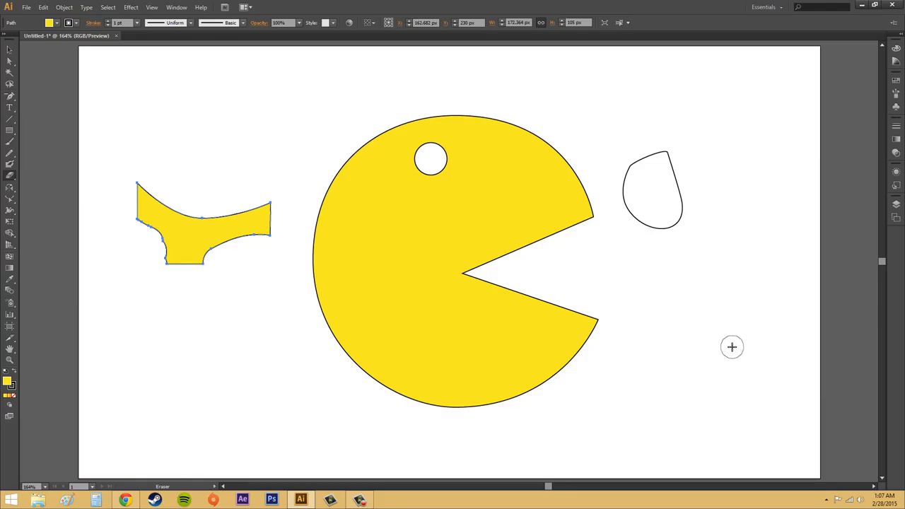
Adjust the Eraser's brush size up and down over the empty artboard area.
{"action": "key", "text": "bracketright"}
{"action": "key", "text": "bracketright"}
{"action": "key", "text": "bracketright"}
{"action": "key", "text": "bracketright"}
{"action": "key", "text": "bracketright"}
{"action": "key", "text": "bracketright"}
{"action": "key", "text": "bracketleft"}
{"action": "key", "text": "bracketleft"}
{"action": "key", "text": "bracketleft"}
{"action": "key", "text": "bracketleft"}
{"action": "key", "text": "bracketleft"}
{"action": "key", "text": "bracketleft"}
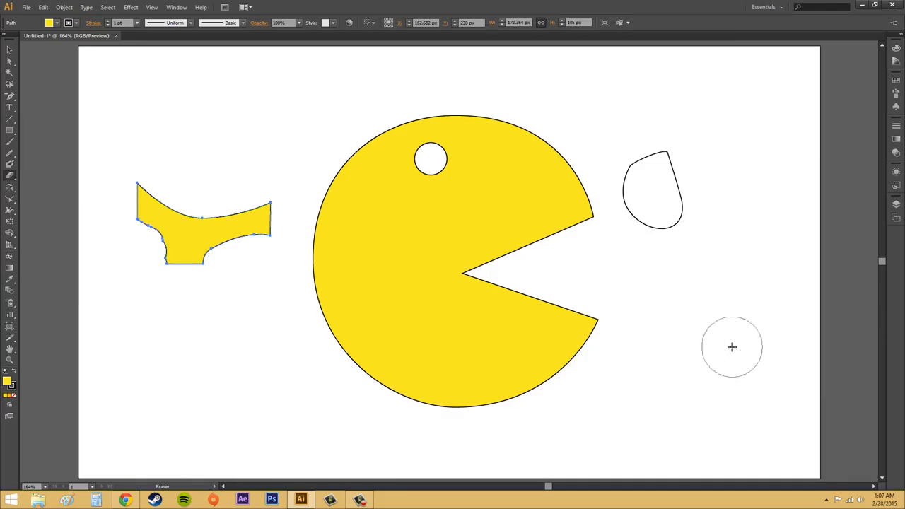